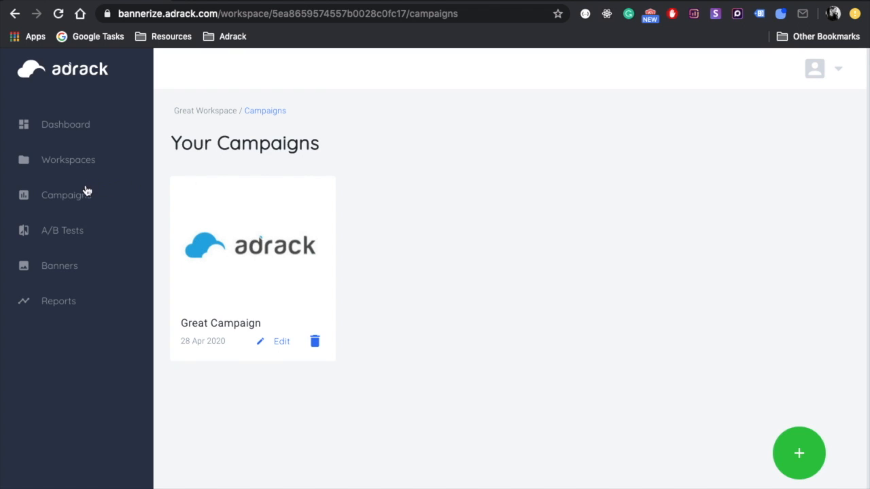
# Open Great Campaign from the list of all campaigns and start creating its first banner.
pyautogui.click(83, 195)
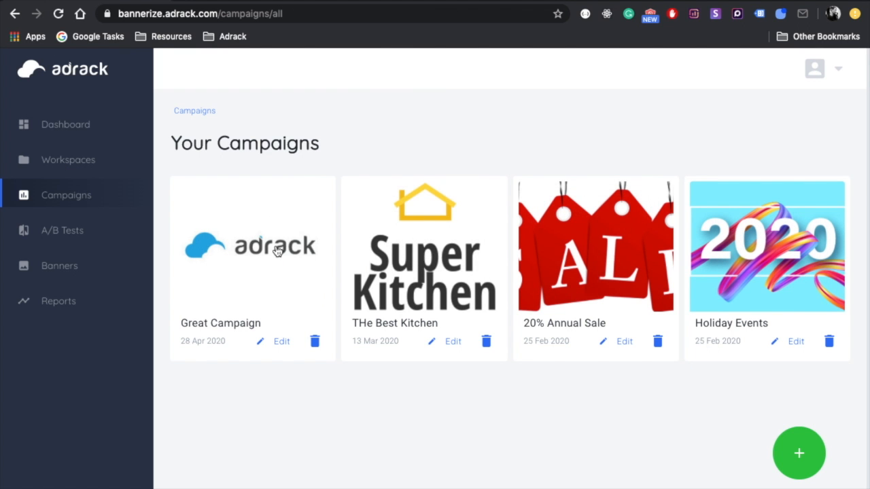
pyautogui.click(278, 252)
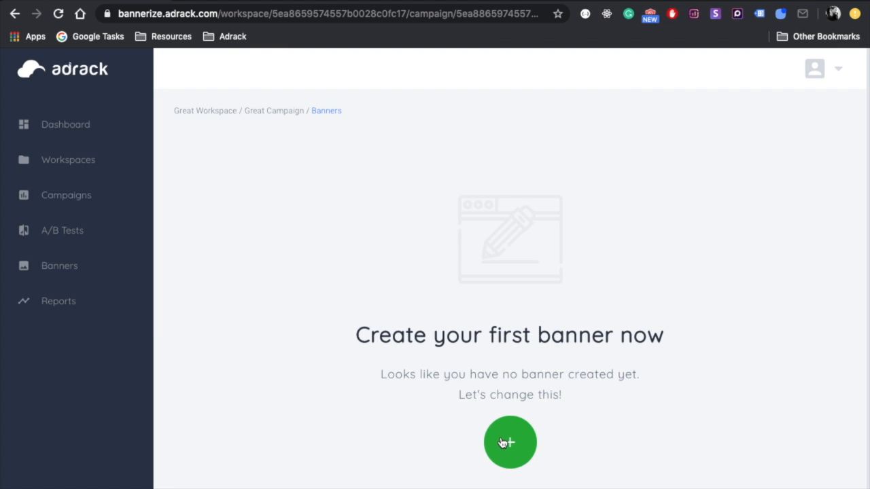
pyautogui.click(503, 443)
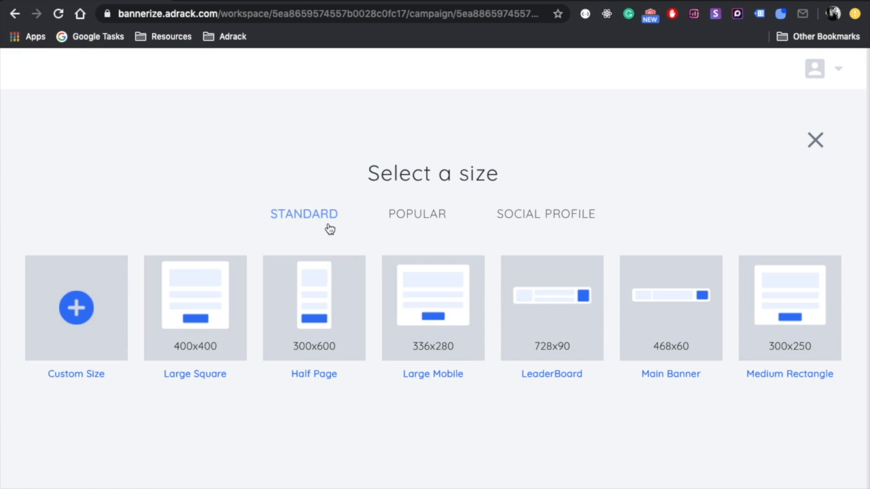
# Choose the 400x400 Large Square size from the popular sizes and name the banner Hat Promo.
pyautogui.click(432, 211)
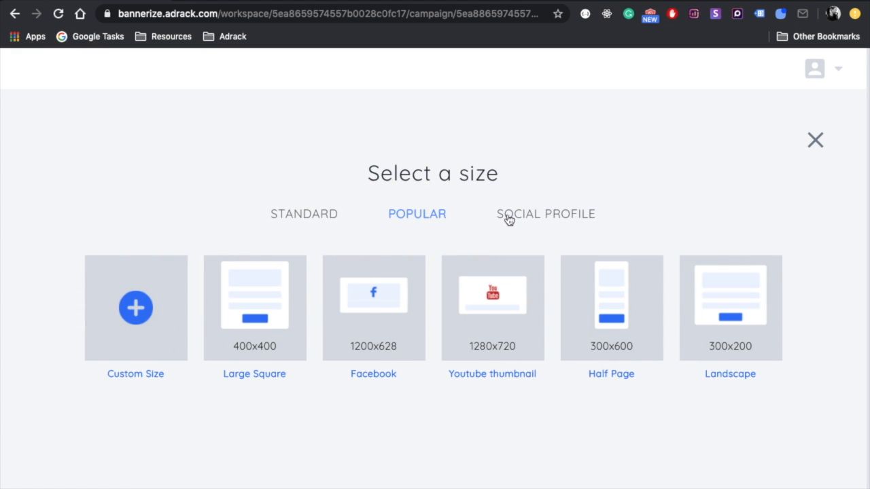
pyautogui.click(509, 217)
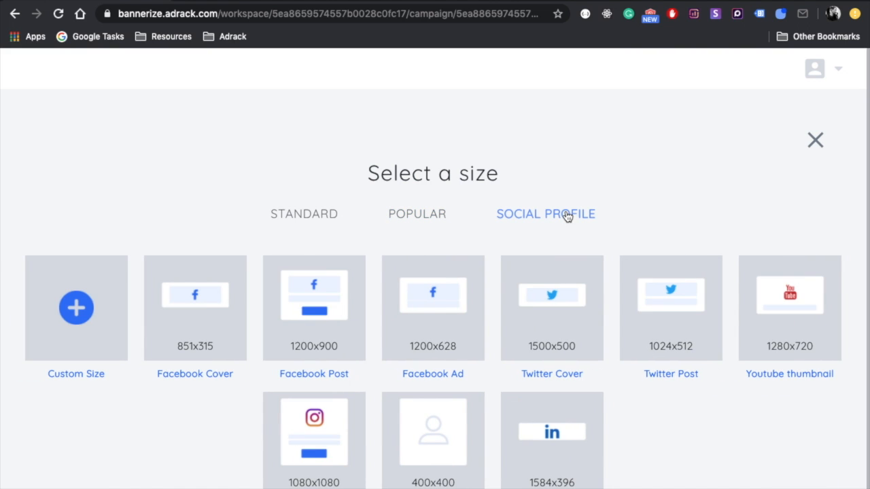
pyautogui.click(428, 213)
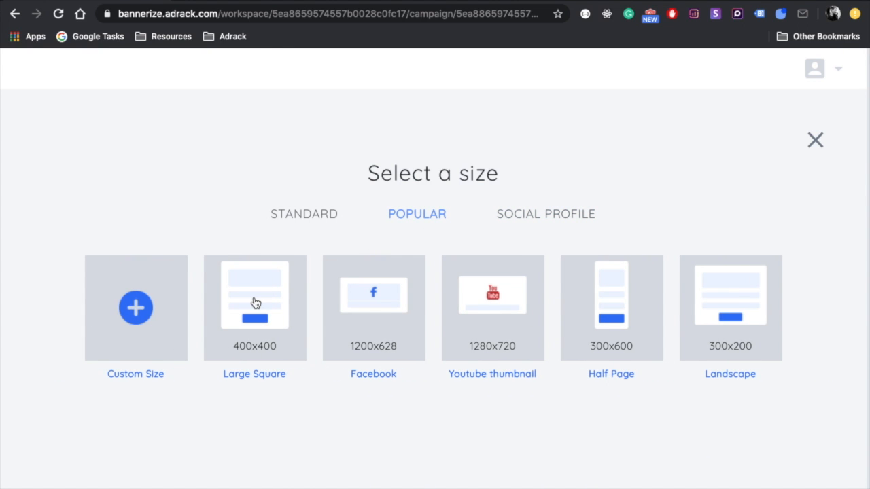
pyautogui.click(255, 302)
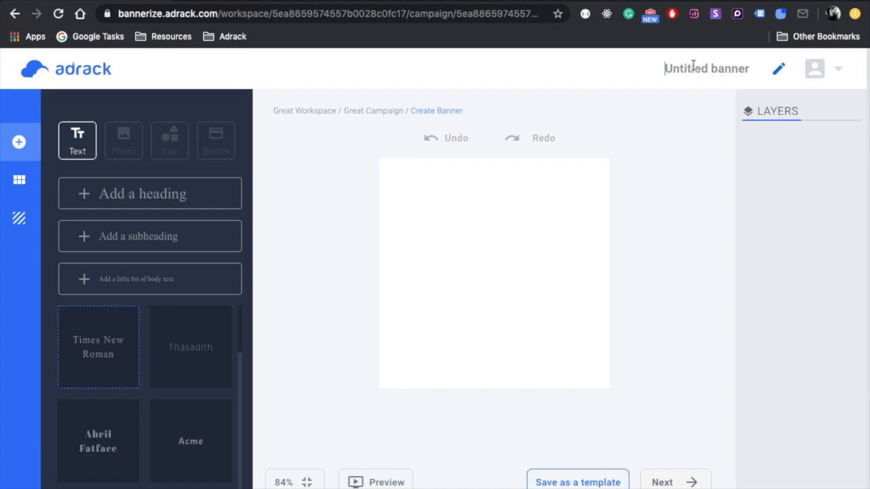
pyautogui.write('Hat Promo')
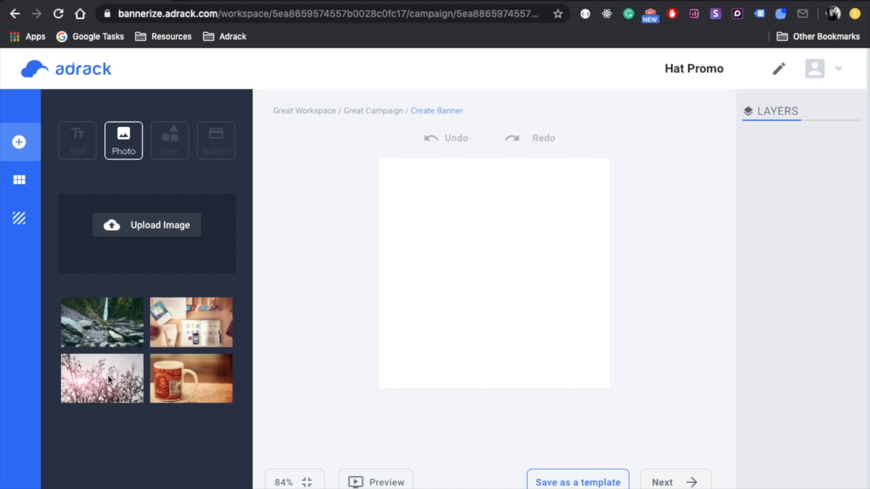
# Upload the photo new galley kitchen.jpg to the banner.
pyautogui.click(151, 230)
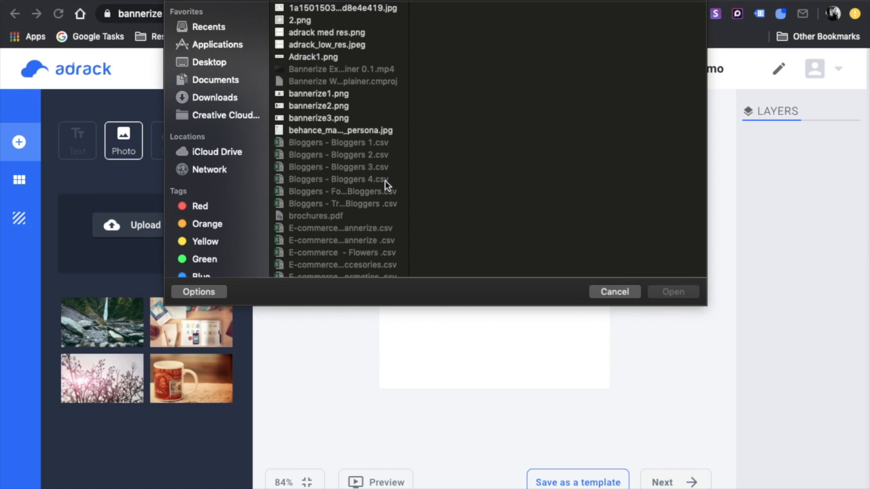
pyautogui.scroll(-10, 385, 181)
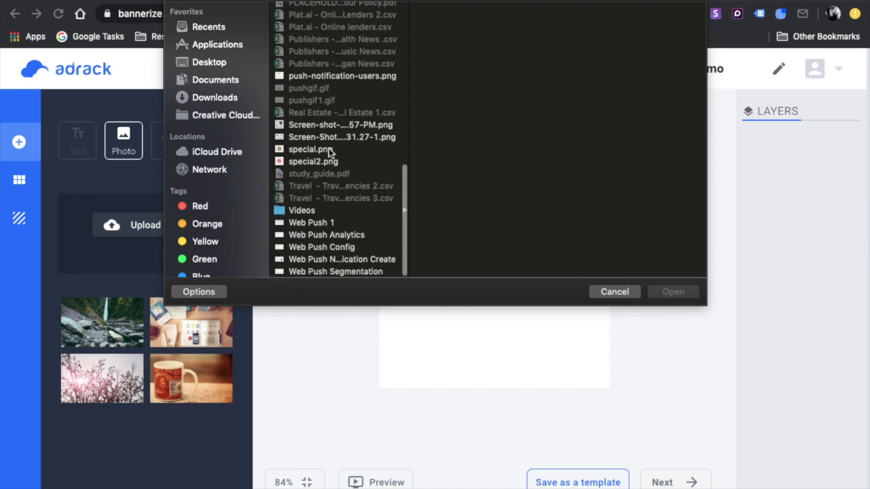
pyautogui.scroll(5, 326, 87)
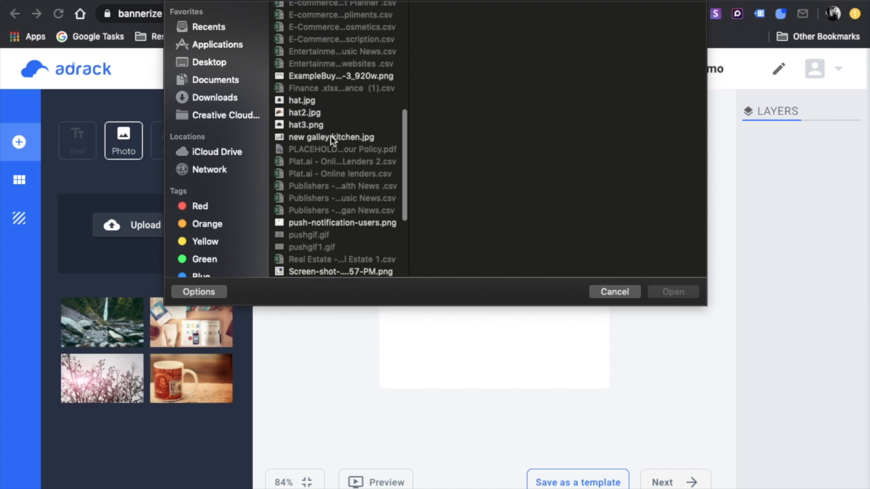
pyautogui.click(332, 137)
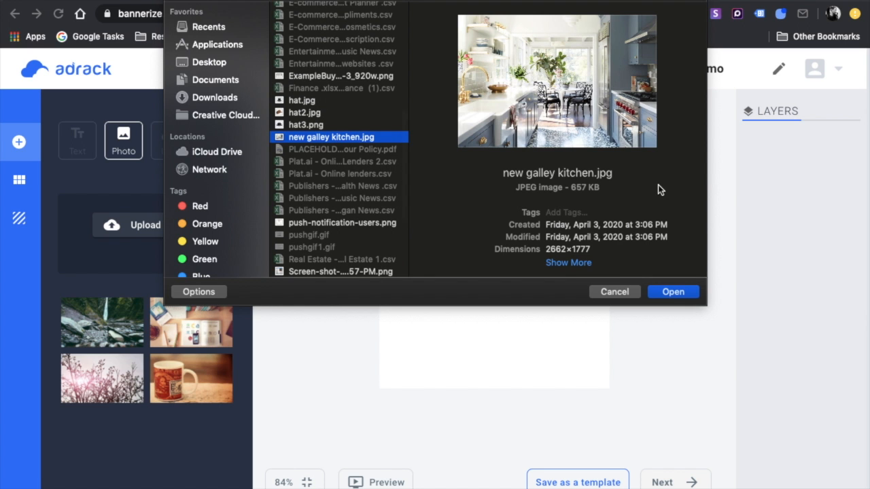
pyautogui.click(679, 288)
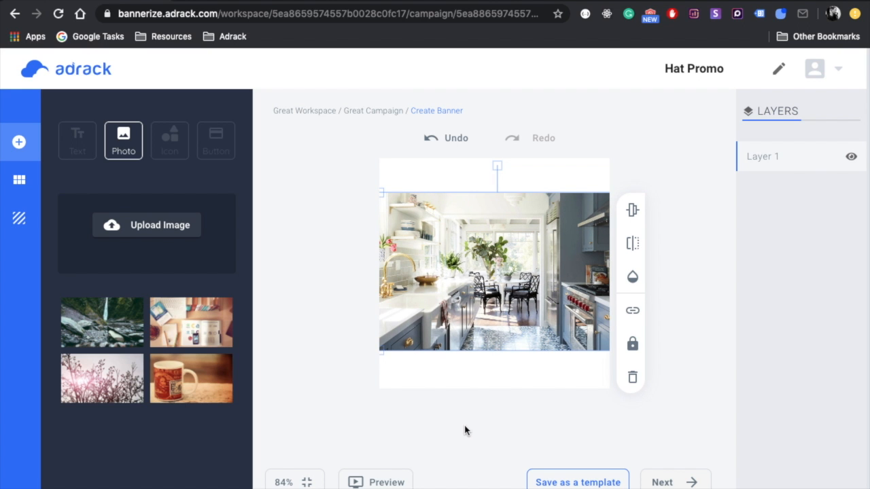
# Try flipping the kitchen photo horizontally and vertically, restoring its original orientation each time.
pyautogui.click(631, 211)
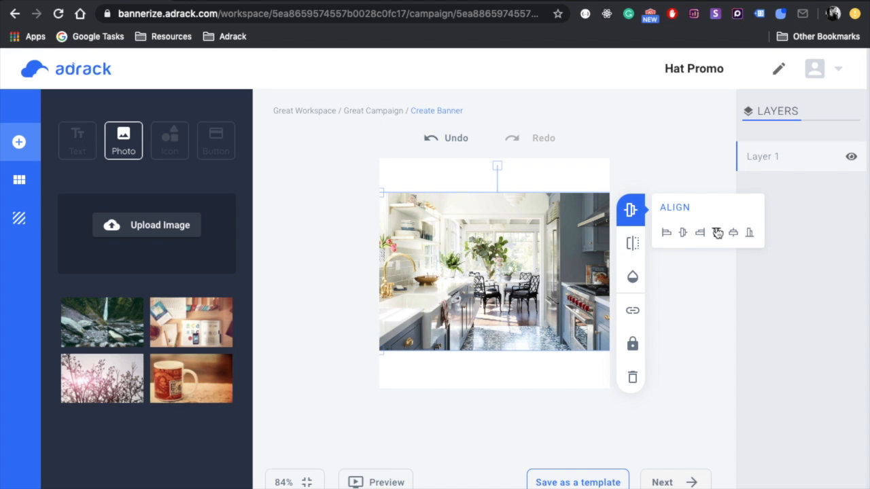
pyautogui.click(637, 253)
pyautogui.click(669, 265)
pyautogui.click(671, 266)
pyautogui.click(699, 265)
pyautogui.click(699, 264)
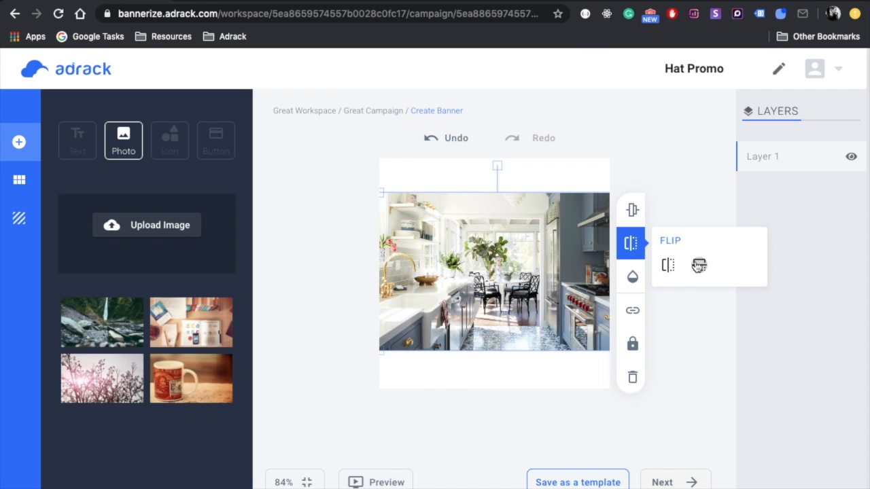
# Examine the kitchen photo's opacity and link options, keeping the opacity at 100%.
pyautogui.click(636, 278)
pyautogui.moveTo(752, 304)
pyautogui.mouseDown()
pyautogui.moveTo(672, 303)
pyautogui.moveTo(765, 306)
pyautogui.mouseUp()
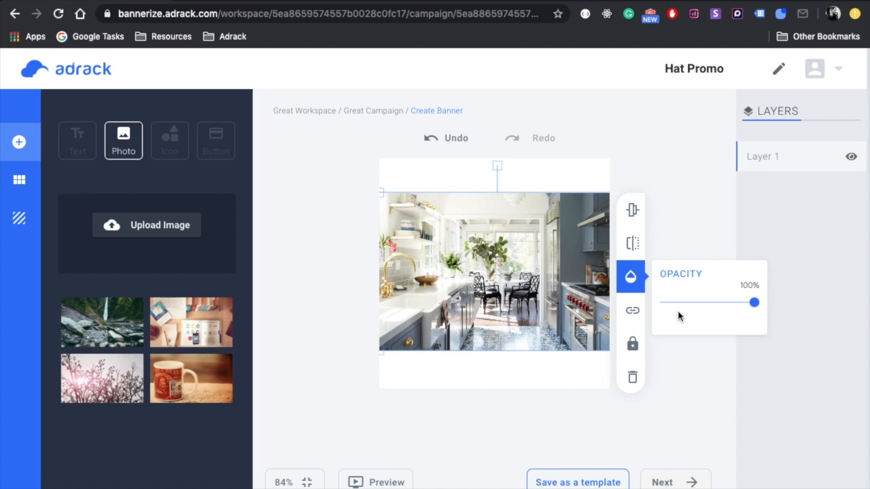
pyautogui.click(633, 310)
pyautogui.click(682, 338)
# Unlock the kitchen photo, then enlarge and reposition it to fill the whole square canvas.
pyautogui.click(633, 344)
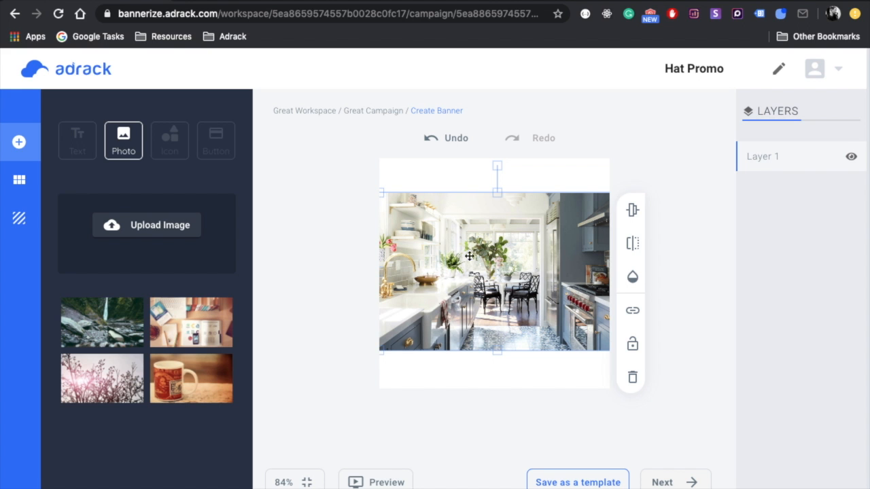
pyautogui.moveTo(382, 193); pyautogui.dragTo(320, 155)
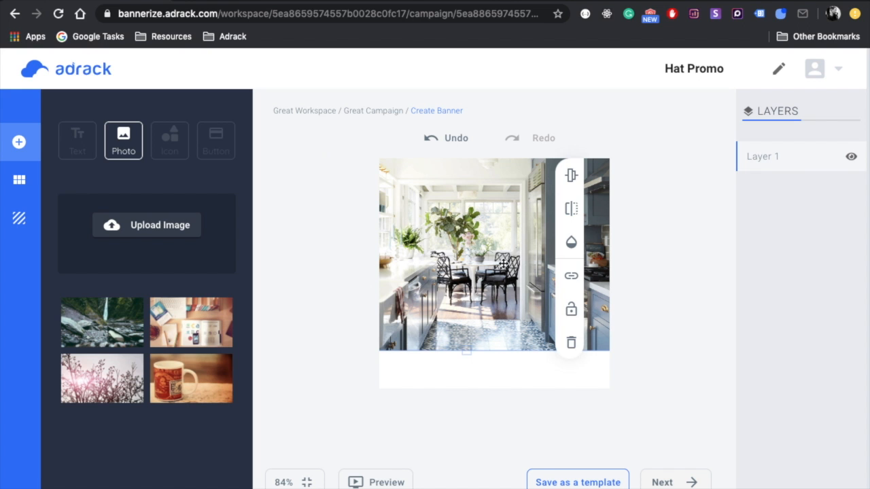
pyautogui.moveTo(512, 311); pyautogui.dragTo(447, 306)
pyautogui.moveTo(550, 345); pyautogui.dragTo(628, 406)
pyautogui.moveTo(462, 226); pyautogui.dragTo(493, 226)
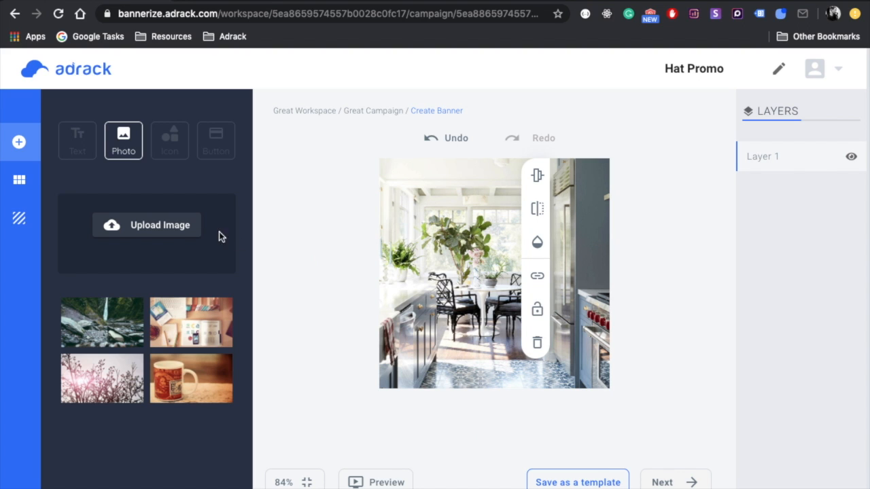
# Upload the special offer stamp image special2.png to the banner.
pyautogui.click(162, 224)
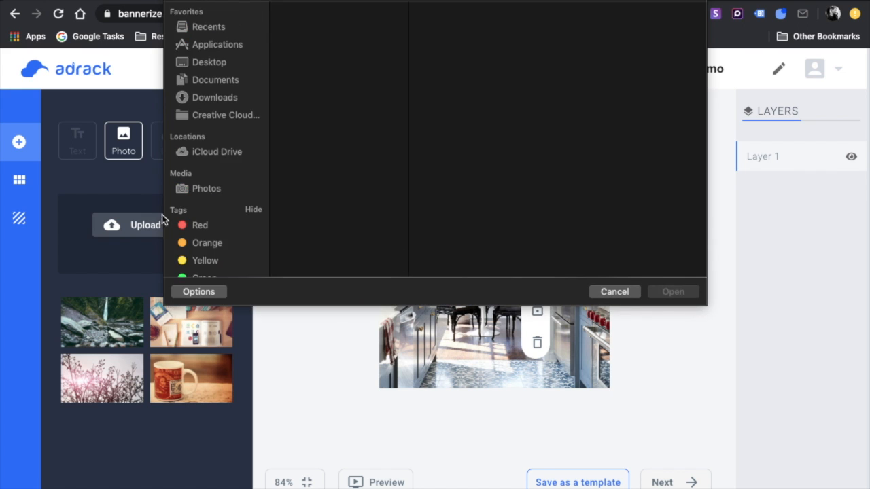
pyautogui.scroll(-15, 343, 189)
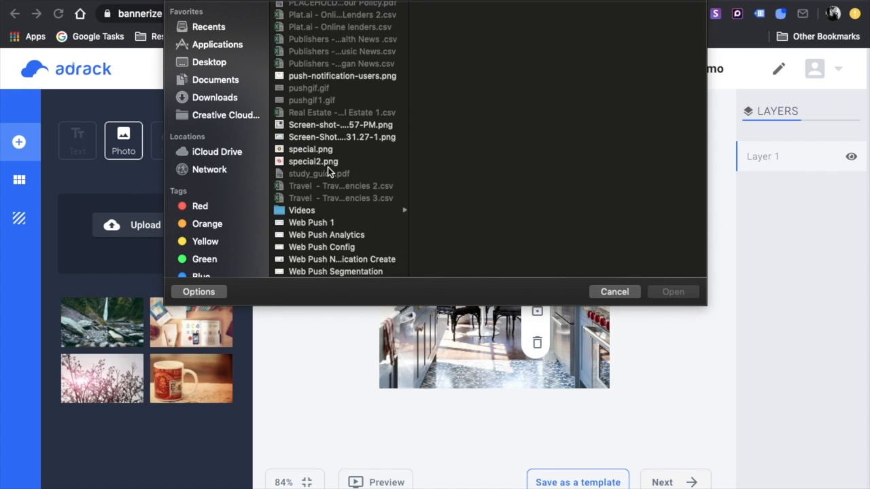
pyautogui.click(299, 163)
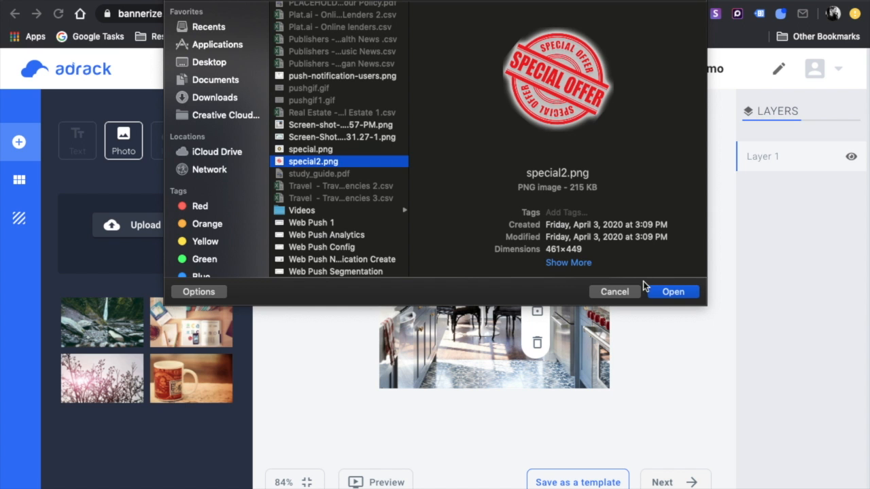
pyautogui.click(657, 293)
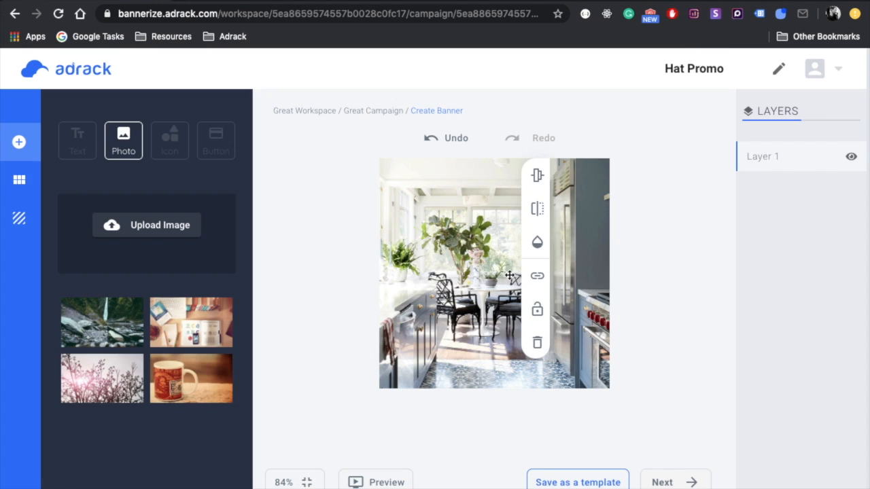
# Shrink the special offer stamp and place it in the upper-right corner of the kitchen photo.
pyautogui.moveTo(501, 274); pyautogui.dragTo(476, 281)
pyautogui.moveTo(576, 196); pyautogui.dragTo(509, 283)
pyautogui.moveTo(403, 375); pyautogui.dragTo(532, 242)
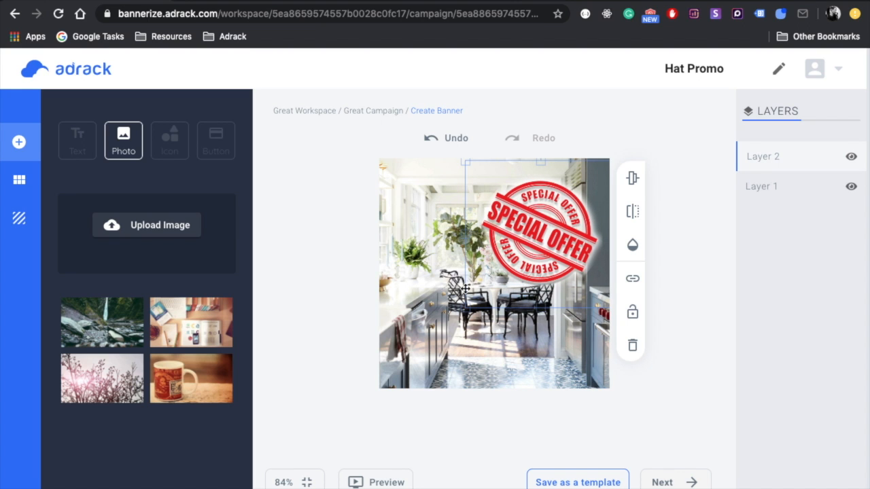
pyautogui.moveTo(497, 263); pyautogui.dragTo(497, 273)
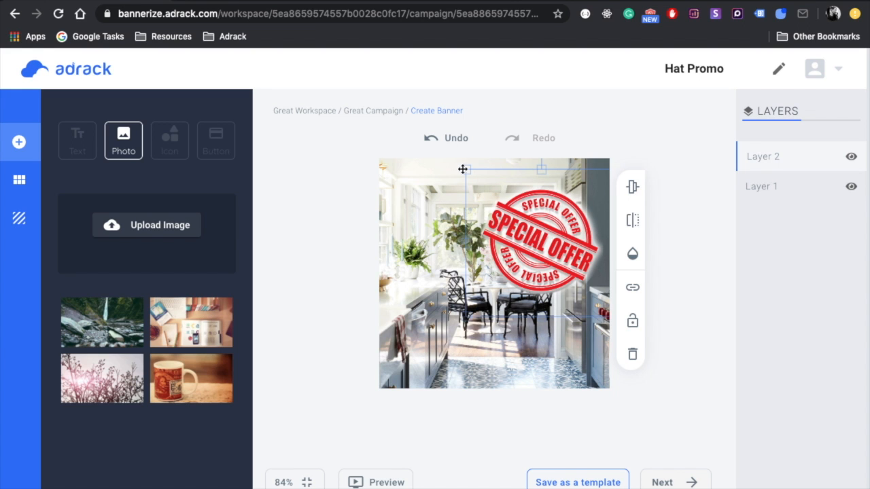
pyautogui.moveTo(464, 170); pyautogui.dragTo(503, 201)
pyautogui.moveTo(551, 239); pyautogui.dragTo(554, 198)
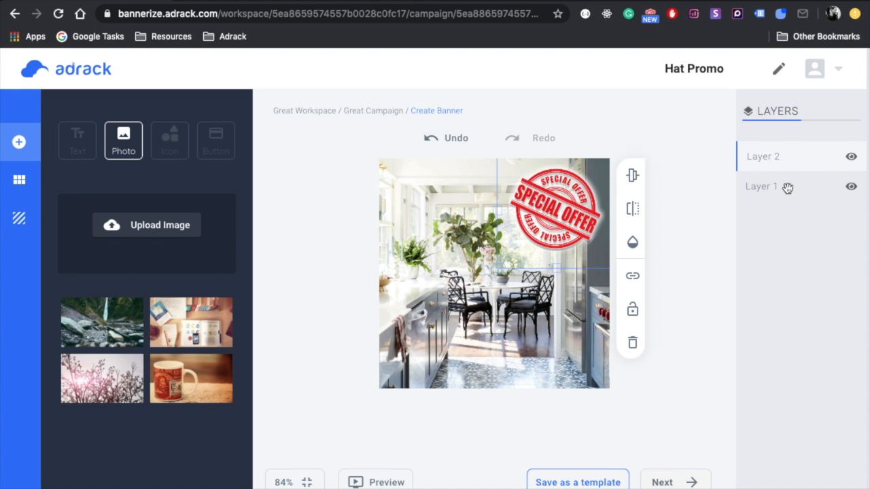
# Try stacking the kitchen photo layer above the stamp layer, restore the original order, and reselect the stamp.
pyautogui.moveTo(786, 182); pyautogui.dragTo(788, 161)
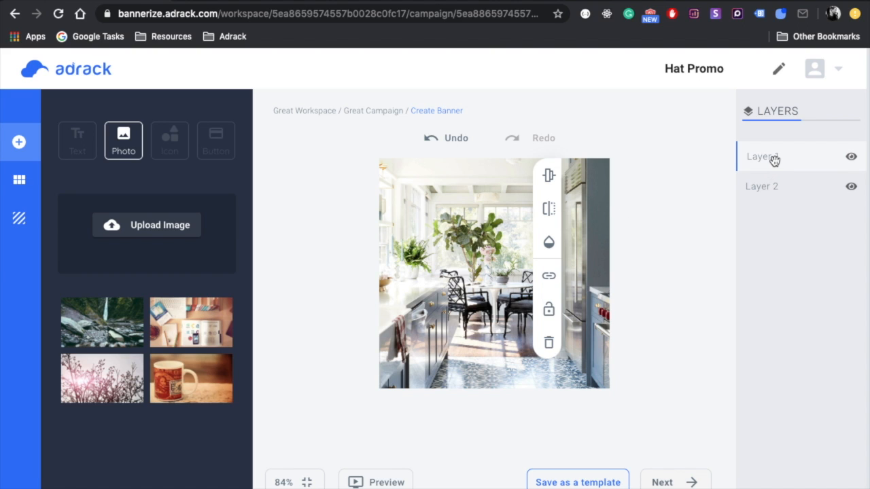
pyautogui.moveTo(774, 159); pyautogui.dragTo(777, 190)
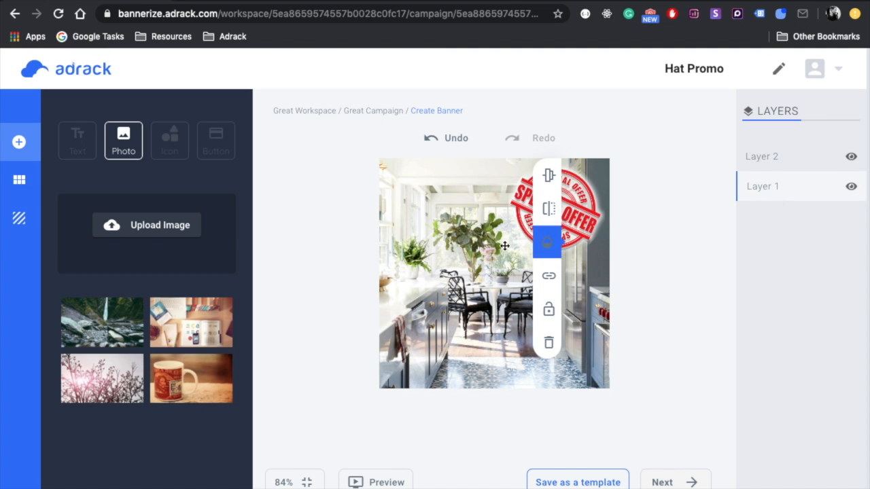
pyautogui.click(588, 220)
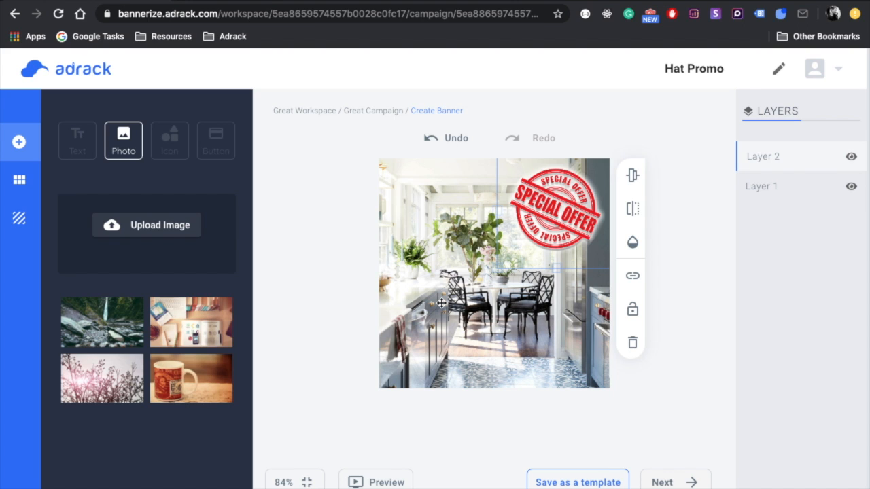
# Add a heading to the banner and set its text color to bright red, about EC0606.
pyautogui.click(79, 144)
pyautogui.click(147, 193)
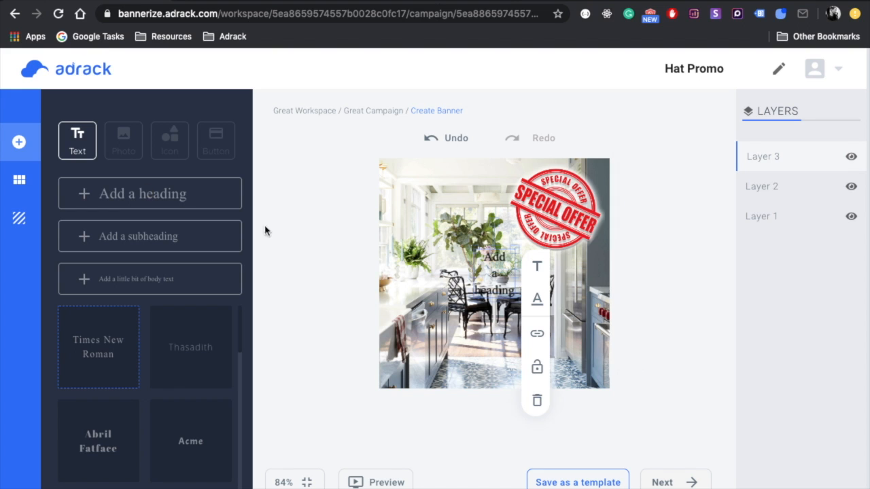
pyautogui.doubleClick(492, 271)
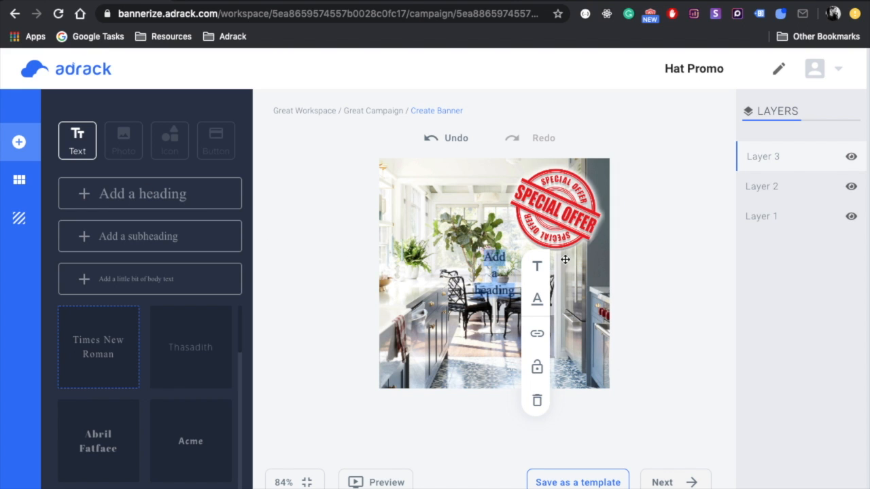
pyautogui.click(536, 297)
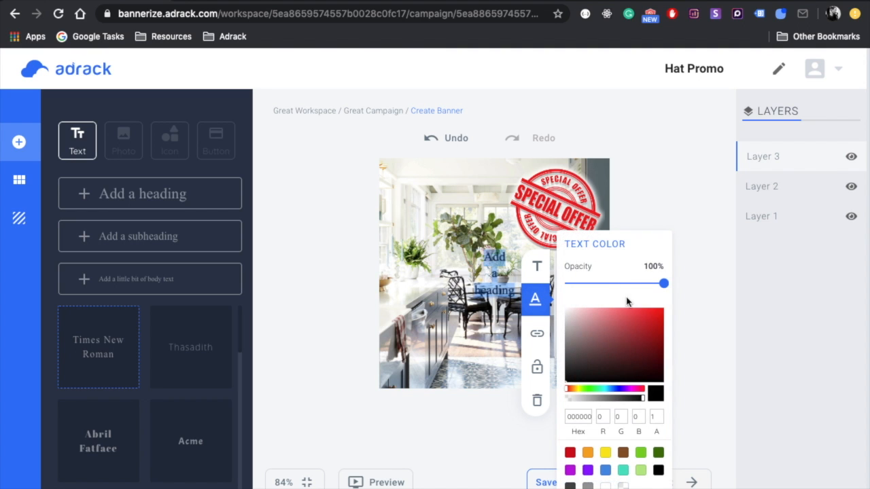
pyautogui.click(661, 315)
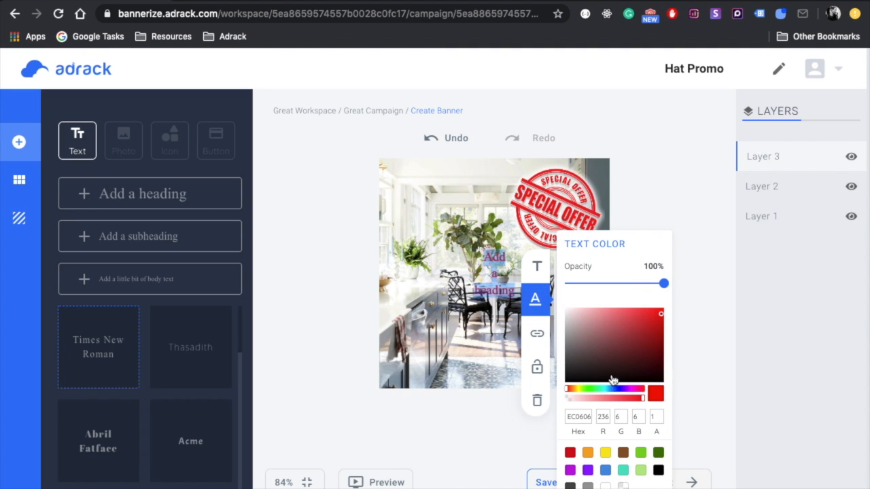
pyautogui.doubleClick(579, 416)
pyautogui.doubleClick(604, 417)
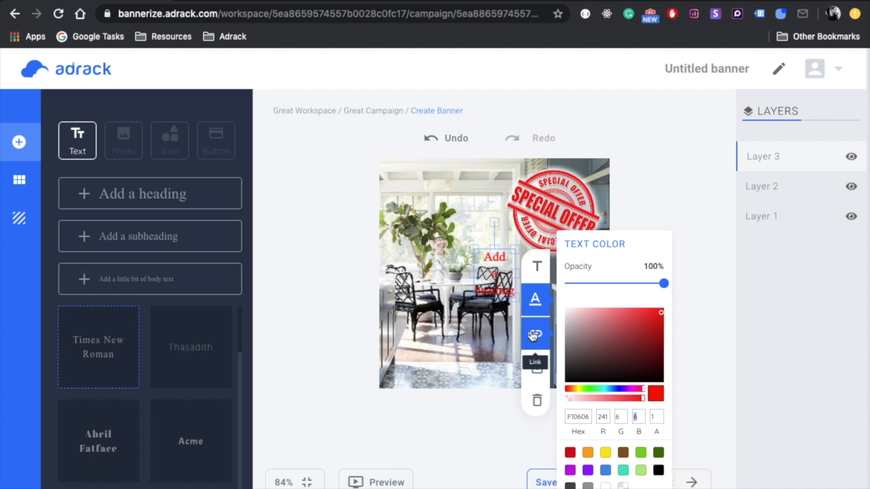
# Lock the heading and change its font to Acme.
pyautogui.click(534, 335)
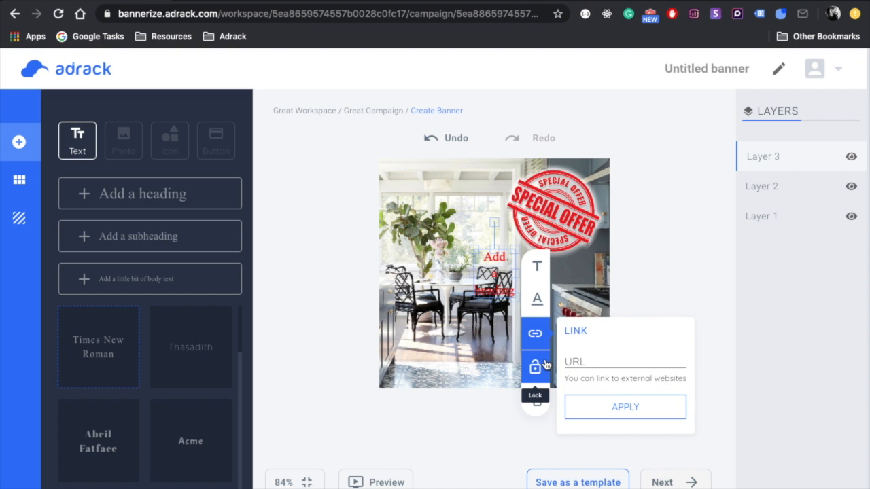
pyautogui.click(544, 364)
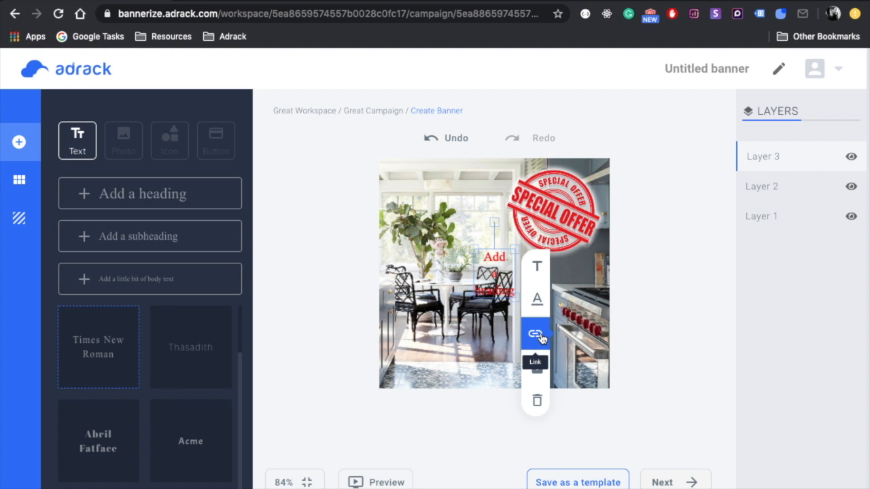
pyautogui.click(536, 266)
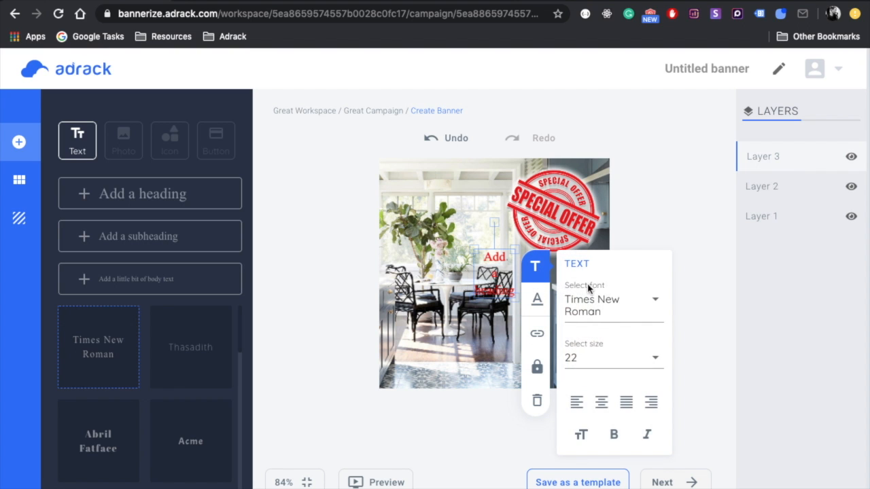
pyautogui.click(644, 303)
pyautogui.click(618, 408)
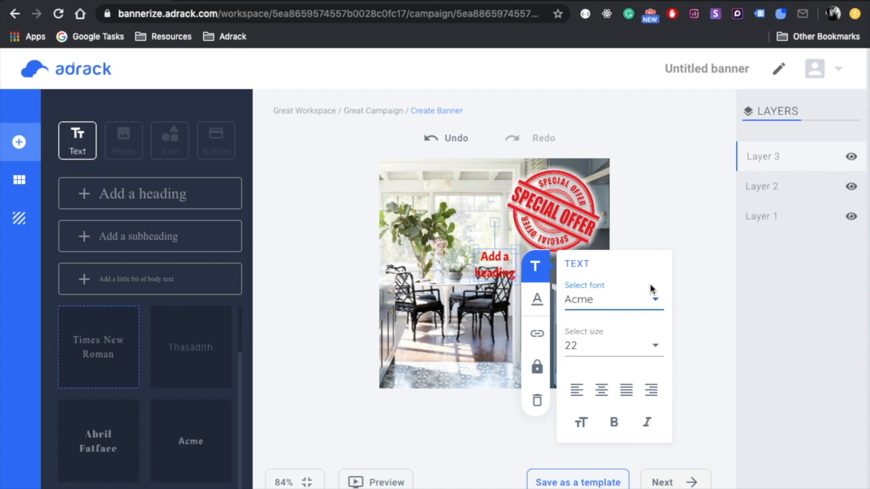
# Set the heading's font size to 49.
pyautogui.click(653, 346)
pyautogui.click(653, 346)
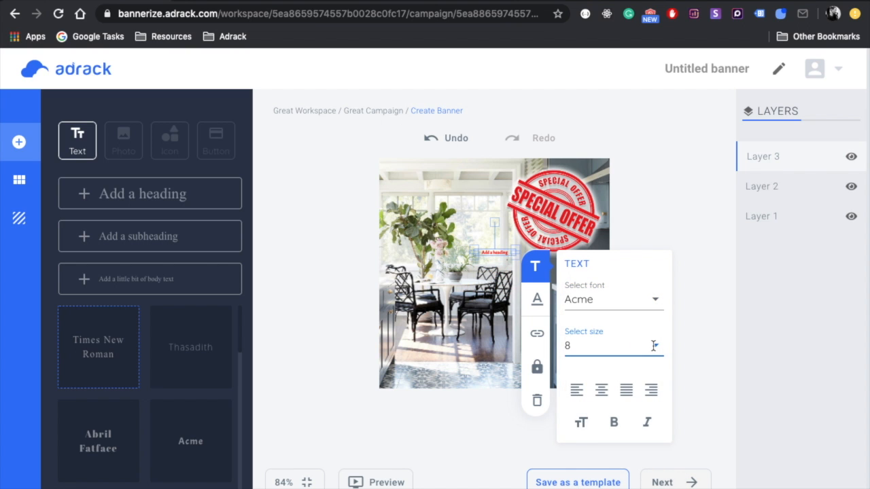
pyautogui.click(653, 345)
pyautogui.scroll(-8, 621, 458)
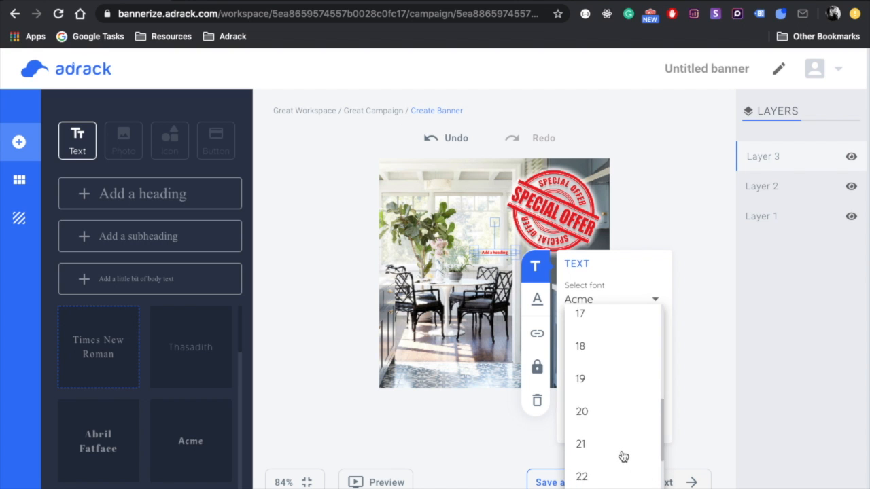
pyautogui.scroll(-8, 623, 456)
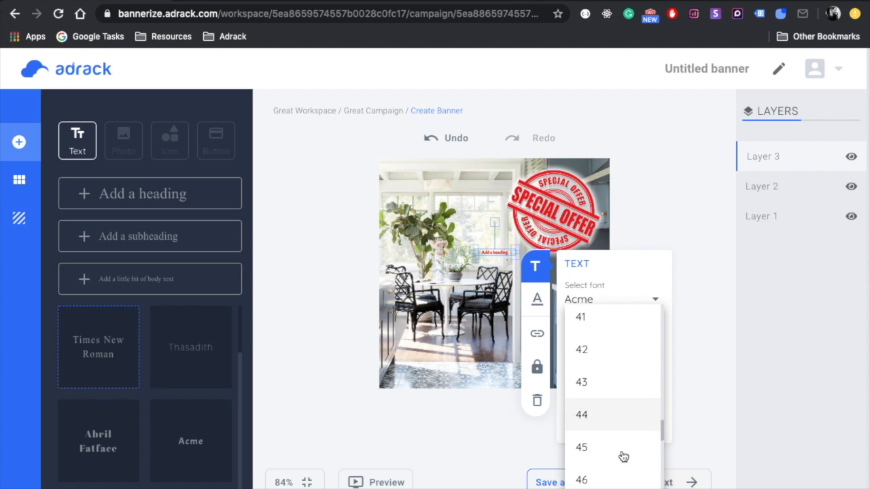
pyautogui.click(614, 467)
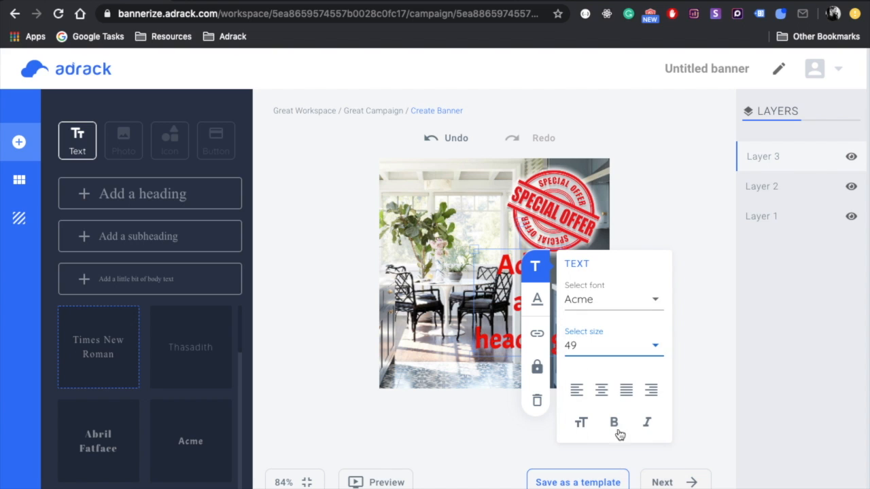
# Center the heading and make it bold, trying italic and all caps and turning both off again.
pyautogui.click(608, 393)
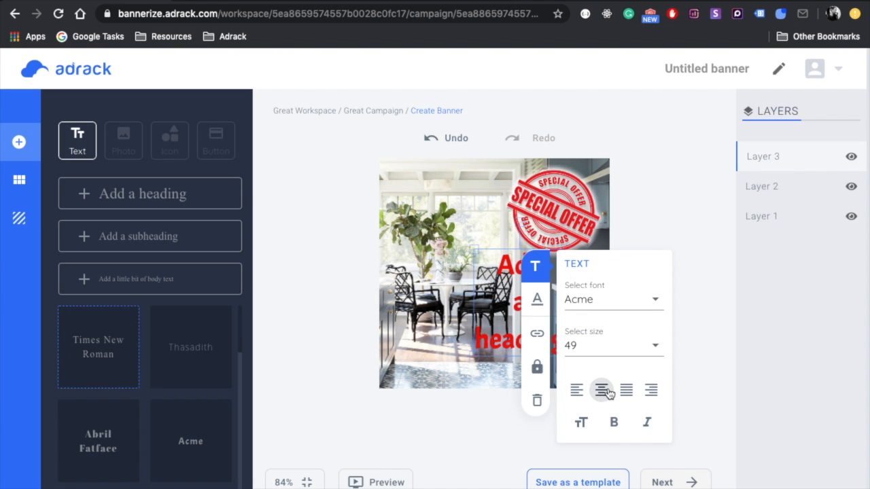
pyautogui.click(613, 424)
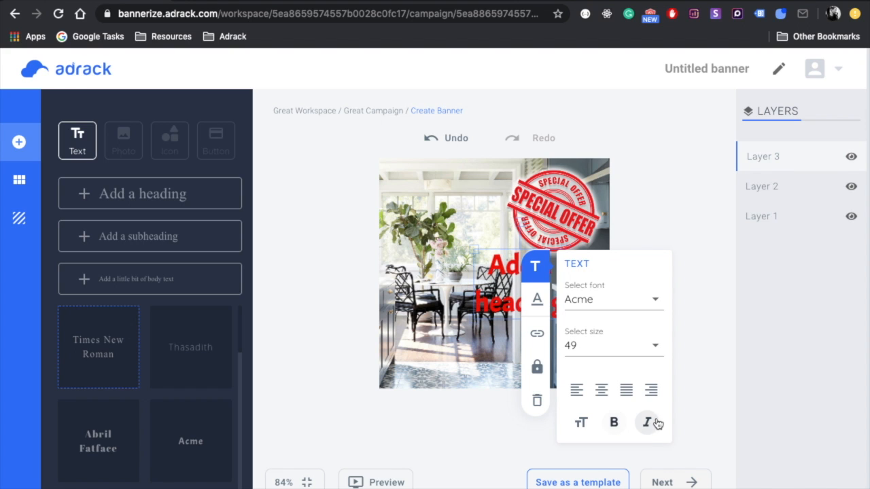
pyautogui.click(646, 424)
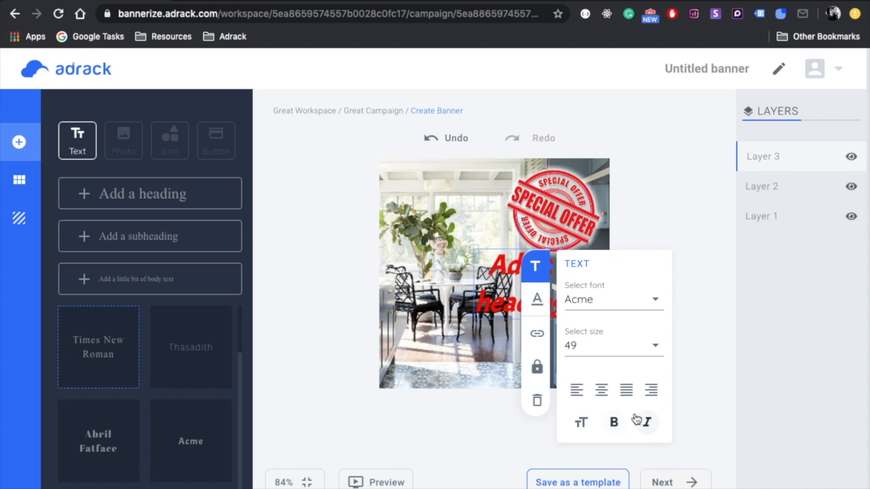
pyautogui.click(646, 422)
pyautogui.click(580, 423)
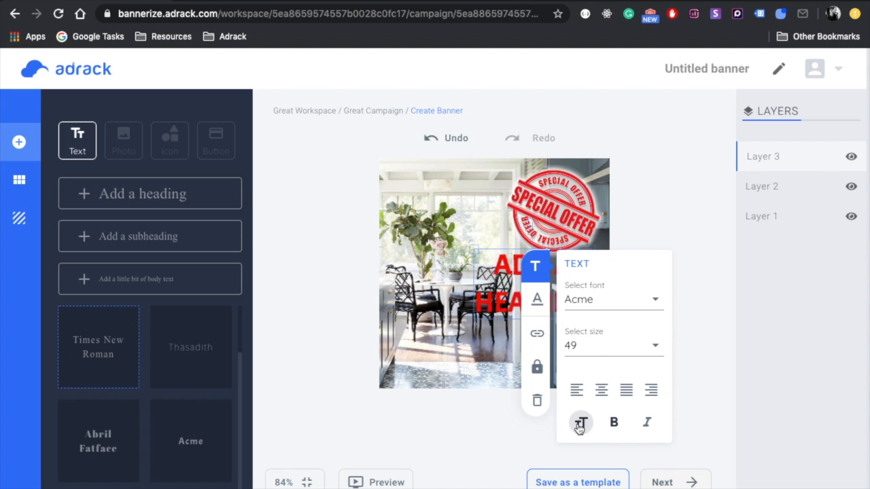
pyautogui.click(580, 423)
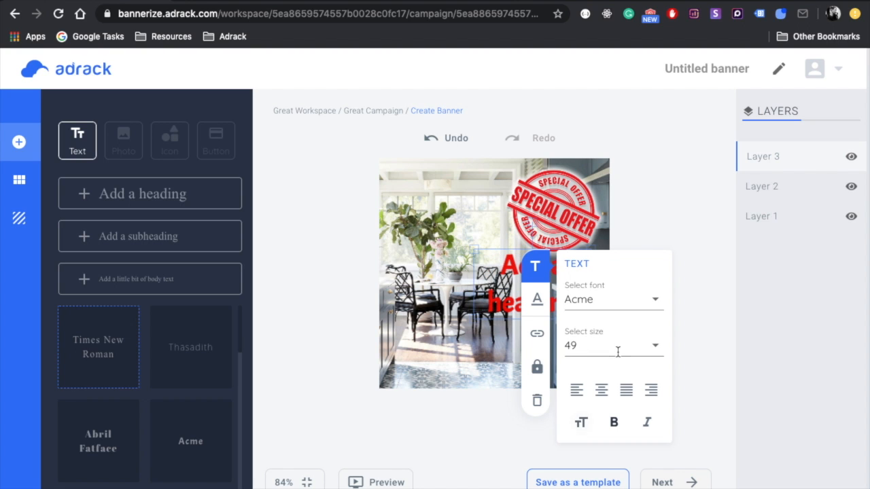
# Replace the heading's placeholder text with "Free Hats" and, on a new line, "With Each Pruchase".
pyautogui.doubleClick(500, 265)
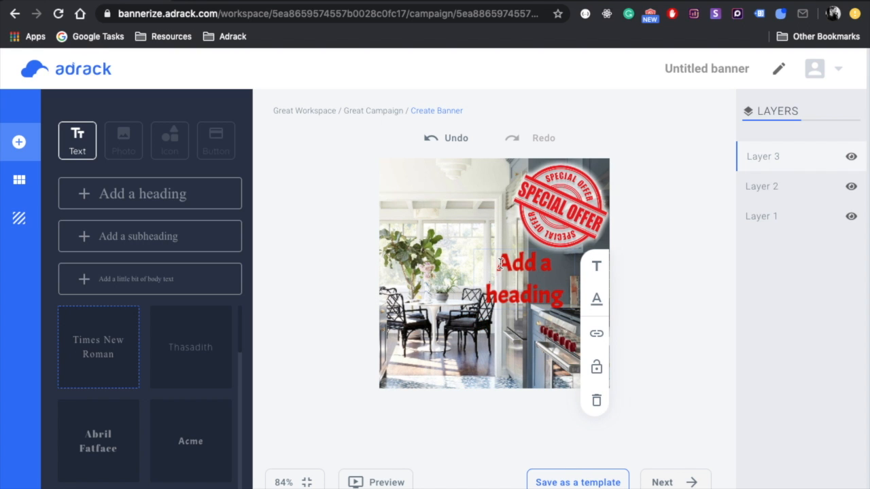
pyautogui.hotkey('ctrl', 'a')
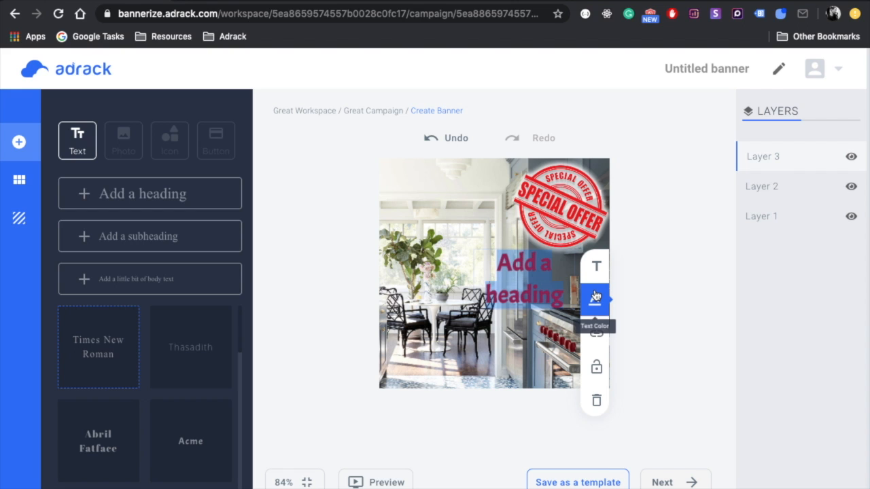
pyautogui.write('Free Hat')
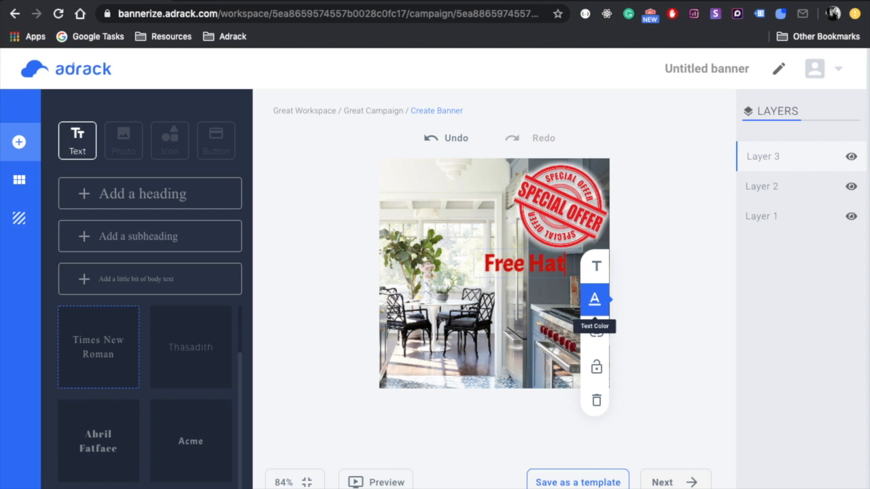
pyautogui.write('s')
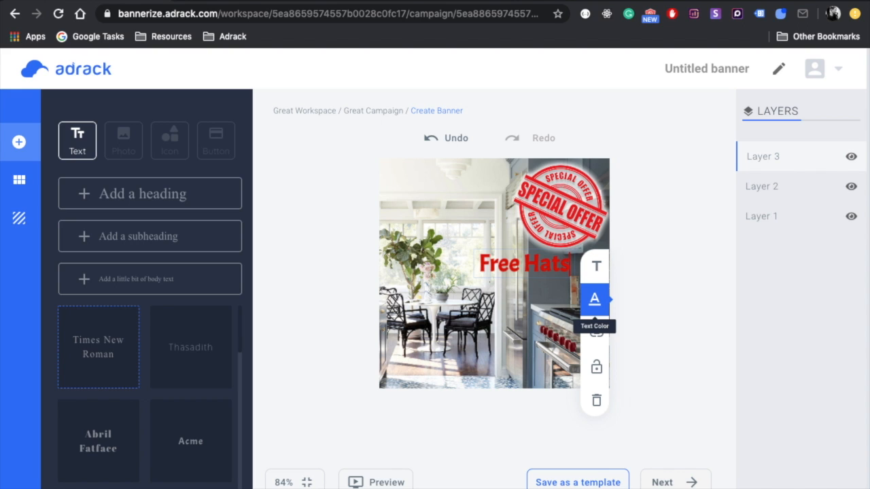
pyautogui.press('Return')
pyautogui.write('With Each P')
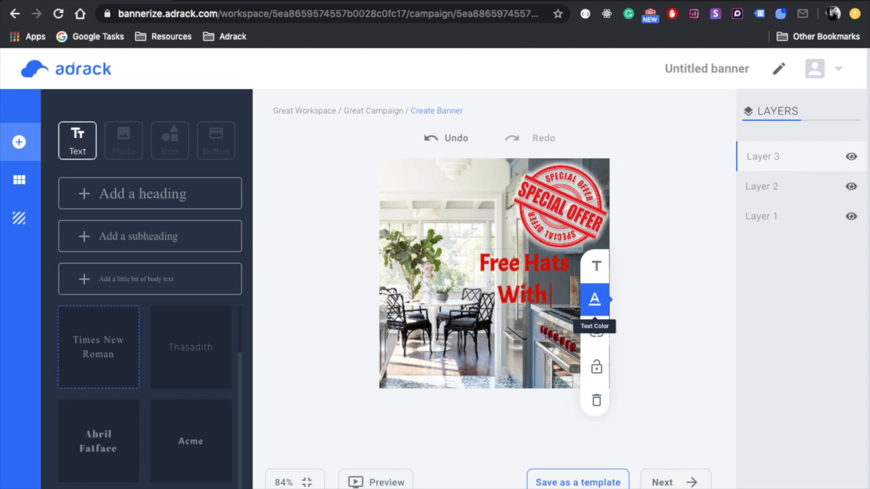
pyautogui.write('ruchase')
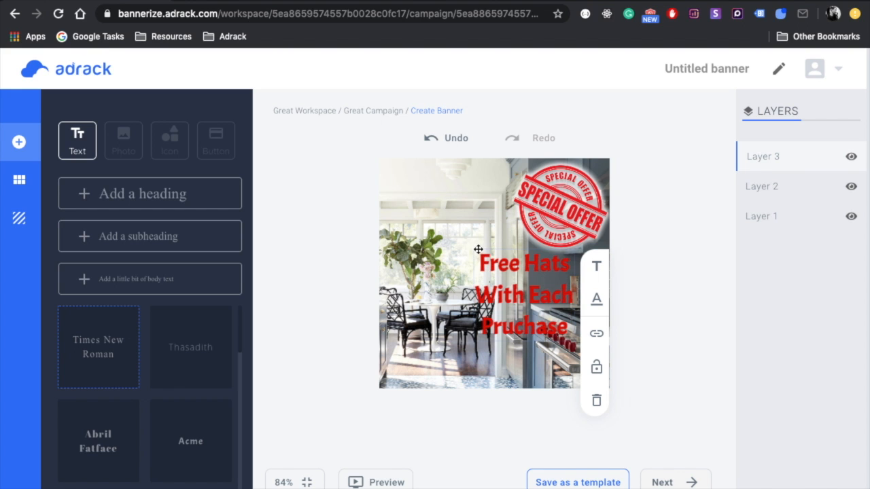
# Enlarge and widen the heading's text box and move it to the lower middle of the kitchen photo.
pyautogui.click(421, 271)
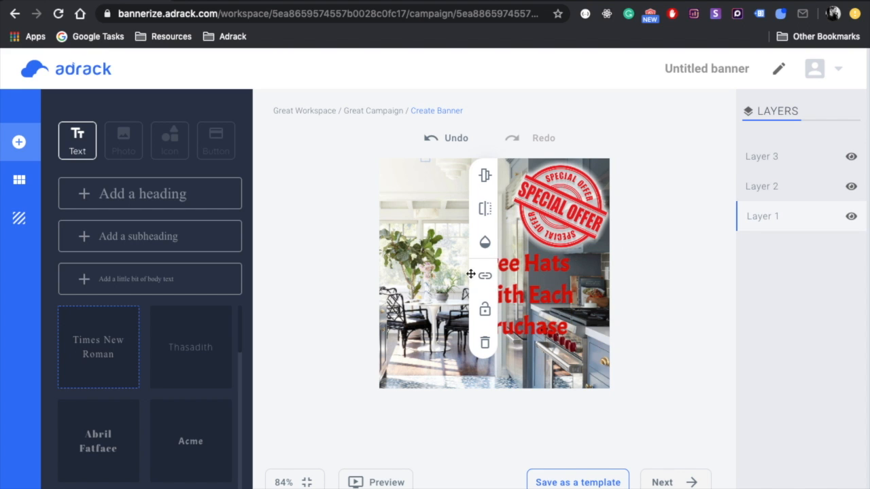
pyautogui.click(516, 271)
pyautogui.moveTo(474, 250); pyautogui.dragTo(424, 203)
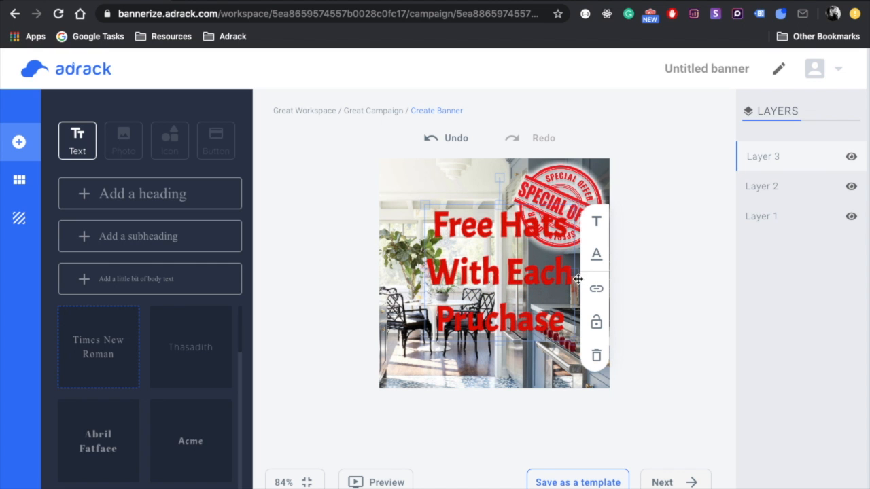
pyautogui.moveTo(574, 271); pyautogui.dragTo(681, 280)
pyautogui.moveTo(560, 272); pyautogui.dragTo(498, 310)
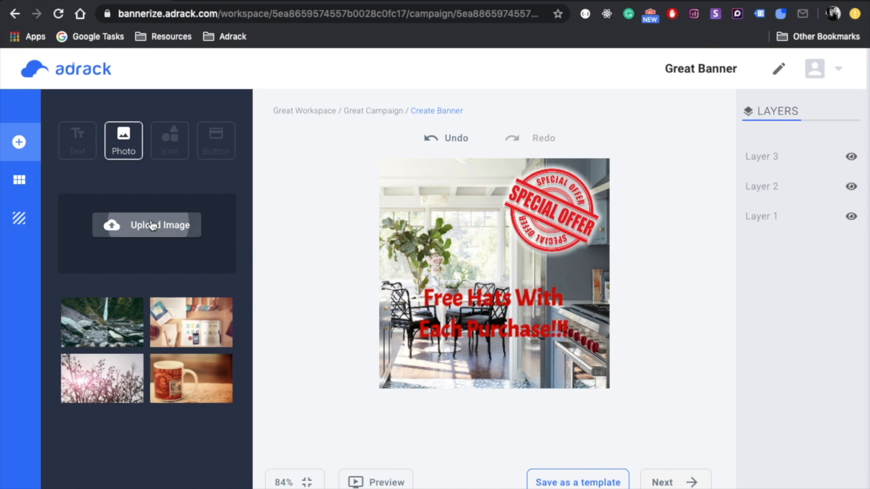
# Upload the hat image hat3.png to the banner.
pyautogui.scroll(-10, 377, 195)
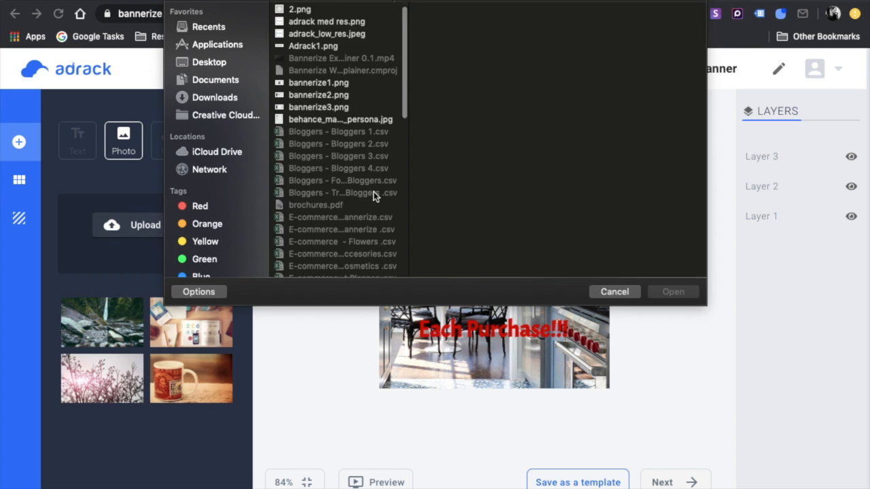
pyautogui.scroll(5, 359, 179)
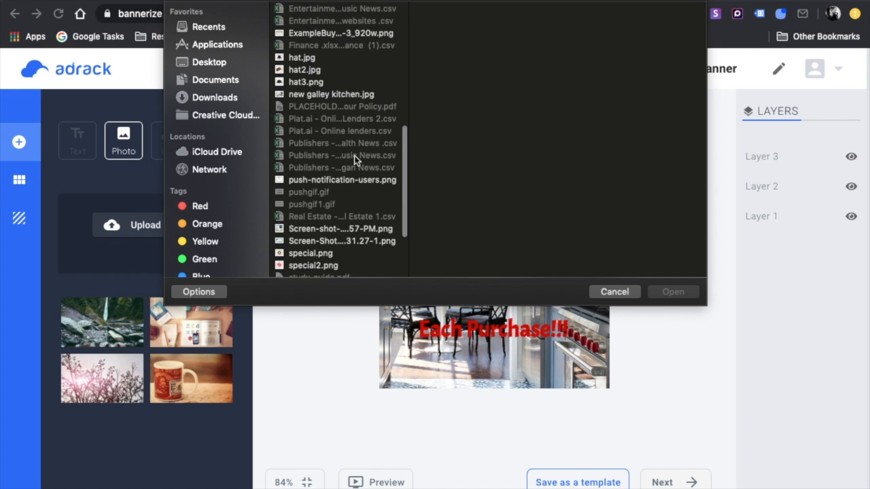
pyautogui.click(324, 106)
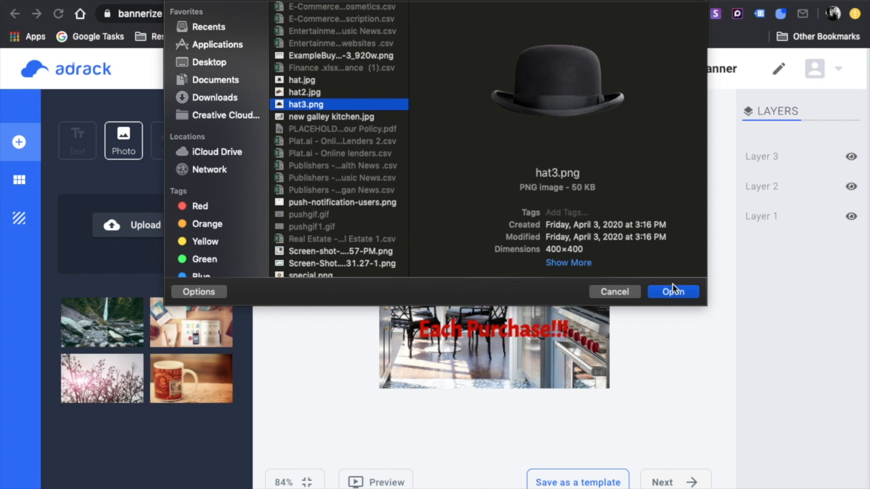
pyautogui.click(672, 290)
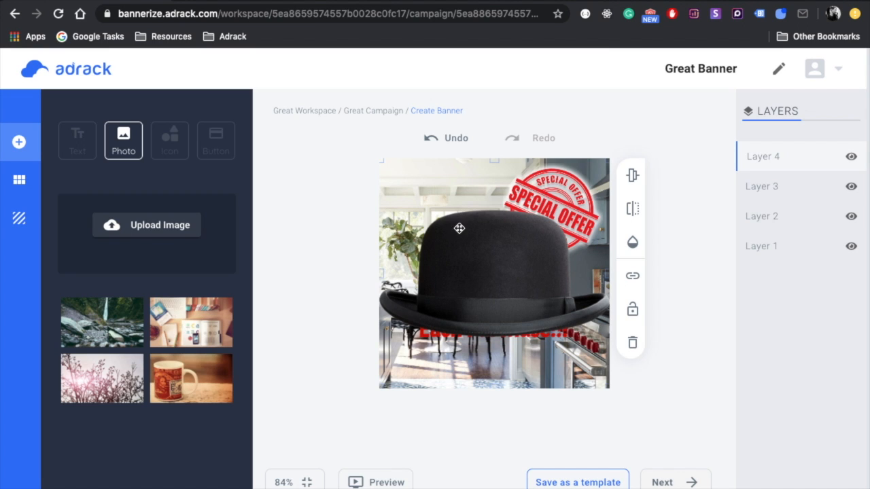
# Shrink the hat image to about half the banner's width and place it in the banner's upper-left corner, beside the stamp.
pyautogui.moveTo(485, 248); pyautogui.dragTo(525, 293)
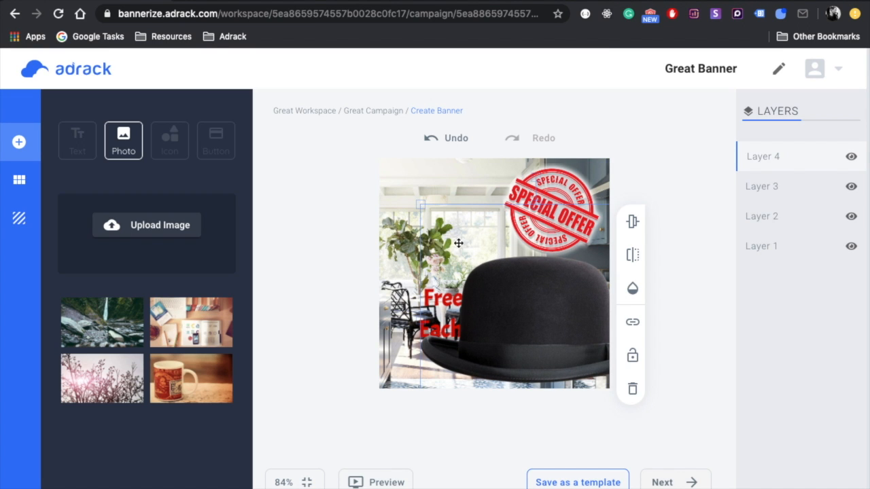
pyautogui.moveTo(421, 205); pyautogui.dragTo(529, 325)
pyautogui.moveTo(585, 373); pyautogui.dragTo(459, 231)
pyautogui.moveTo(395, 165); pyautogui.dragTo(406, 175)
pyautogui.moveTo(450, 213)
pyautogui.mouseDown()
pyautogui.moveTo(442, 197)
pyautogui.moveTo(441, 204)
pyautogui.mouseUp()
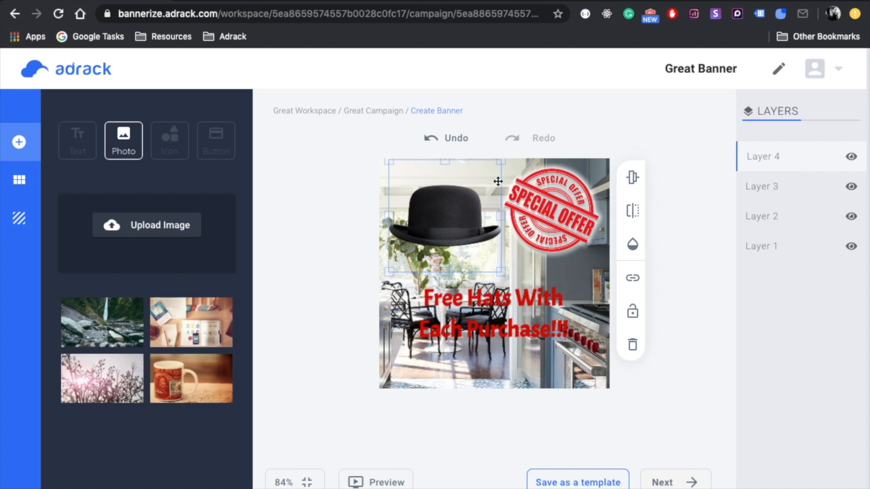
# Add the solid blue rounded Learn more button and place it centered below the heading at the banner's bottom edge.
pyautogui.click(216, 146)
pyautogui.scroll(-3, 175, 312)
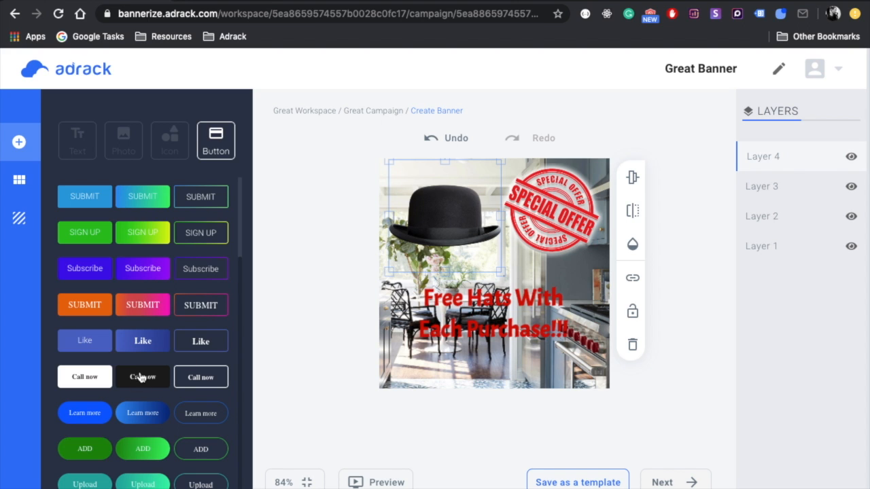
pyautogui.scroll(2, 158, 249)
pyautogui.scroll(-3, 158, 248)
pyautogui.click(93, 418)
pyautogui.moveTo(492, 277); pyautogui.dragTo(432, 339)
pyautogui.moveTo(481, 357); pyautogui.dragTo(502, 367)
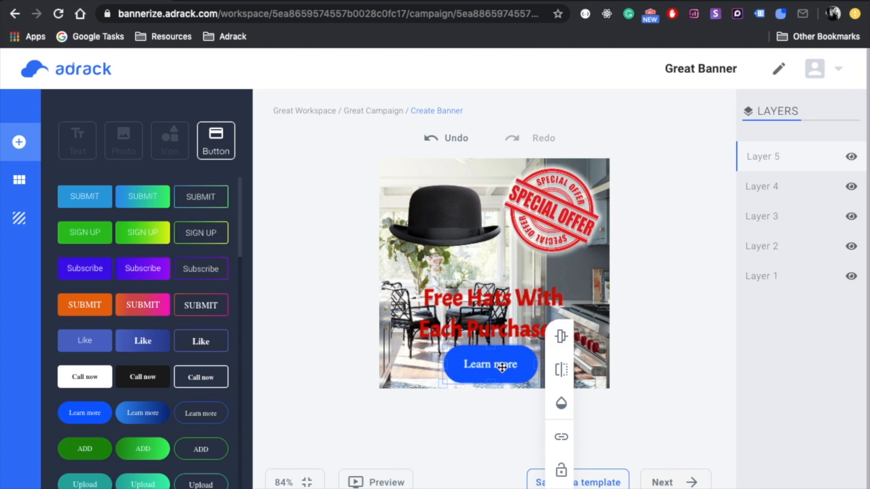
# Open the Learn more button's link settings, switch to the Super Kitchen website and go to its Shop page.
pyautogui.click(564, 438)
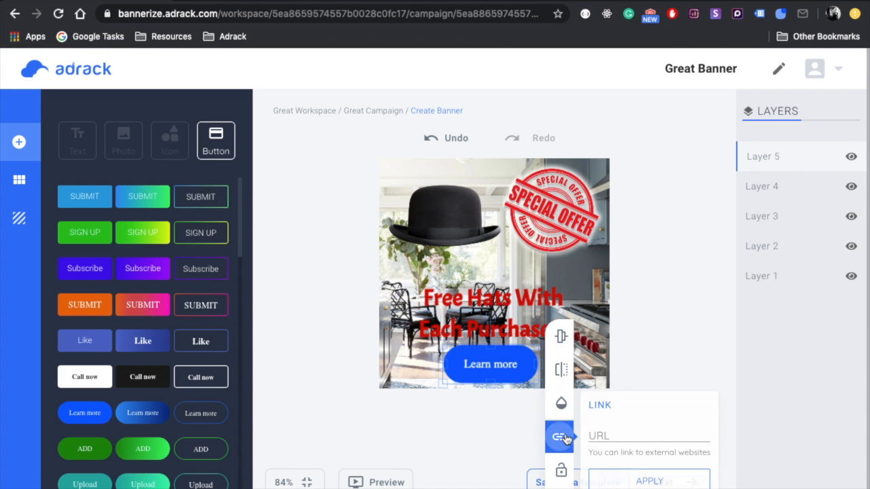
pyautogui.moveTo(373, 2)
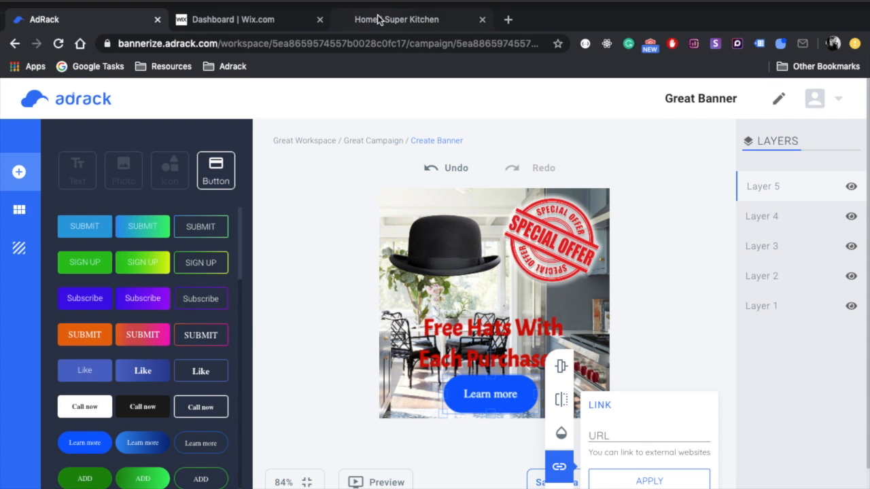
pyautogui.click(379, 19)
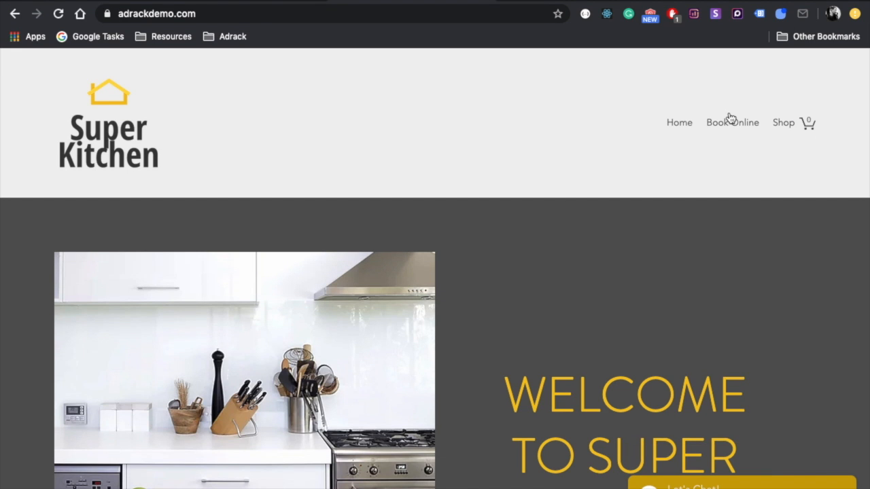
pyautogui.click(730, 119)
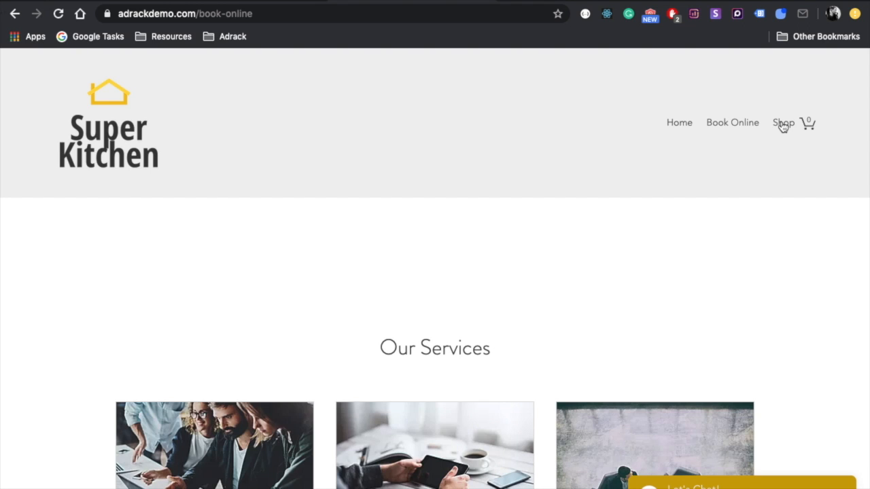
pyautogui.click(793, 129)
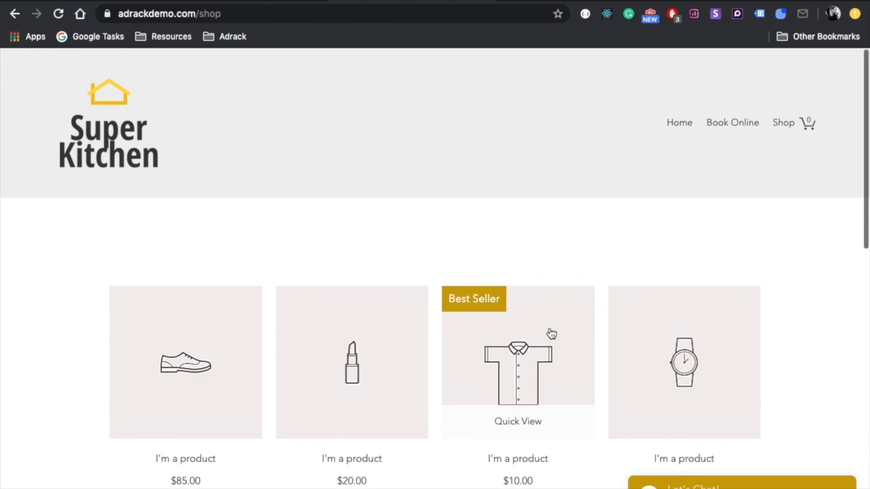
# Open the $85.00 shoe product's page, copy its web address and return to the banner editor.
pyautogui.scroll(-5, 413, 334)
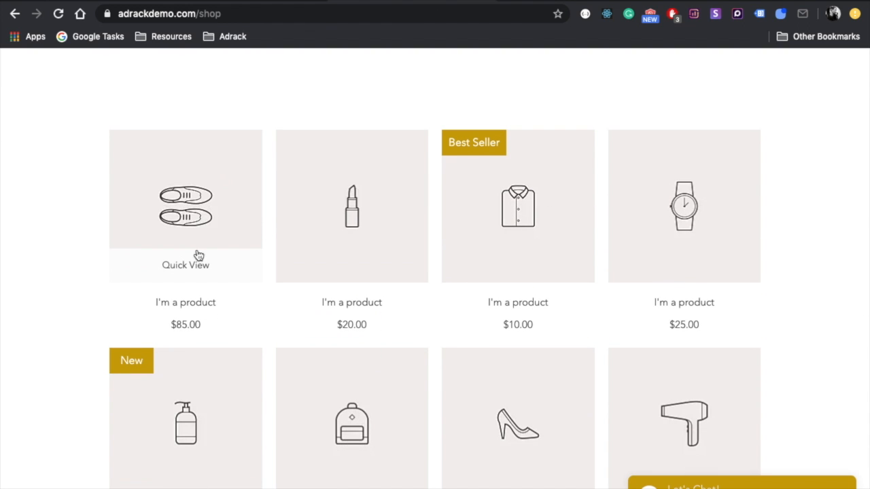
pyautogui.click(208, 197)
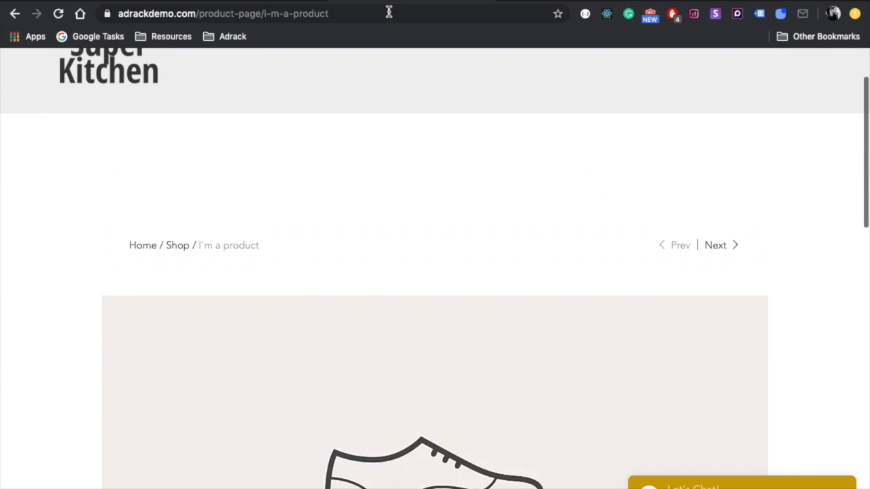
pyautogui.click(389, 11)
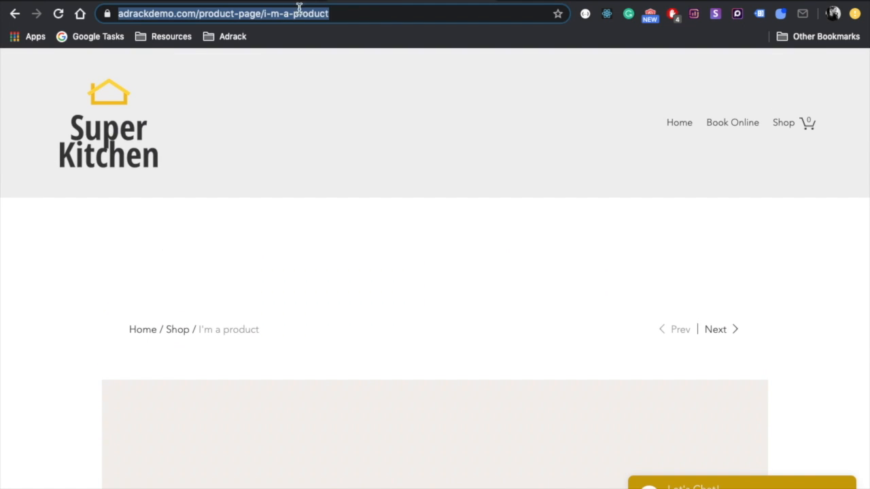
pyautogui.click(77, 0)
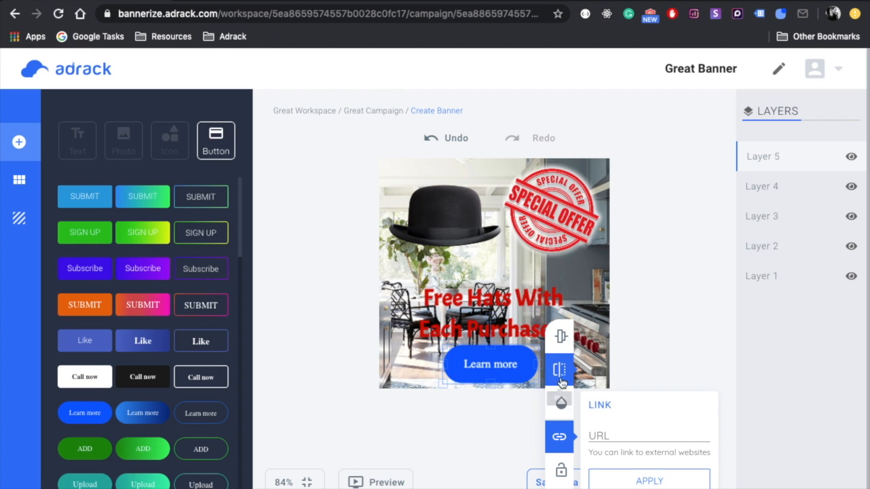
# Paste the copied product page address as the Learn more button's link URL and apply it.
pyautogui.click(611, 432)
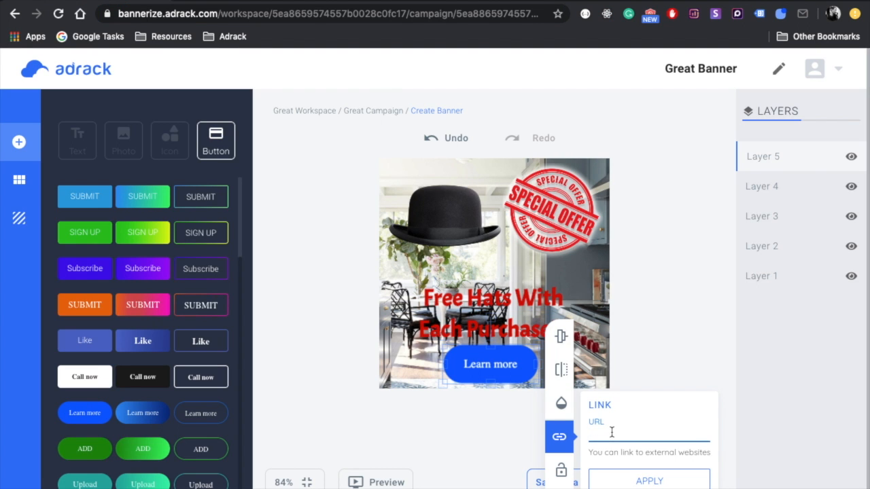
pyautogui.hotkey('ctrl', 'v')
pyautogui.click(648, 480)
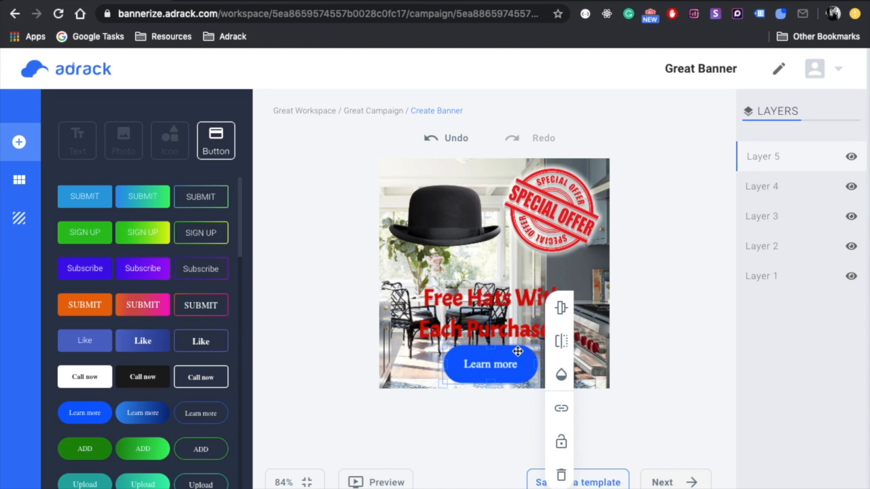
# Nudge the Learn more button slightly left on the banner and save the design as a template.
pyautogui.click(500, 363)
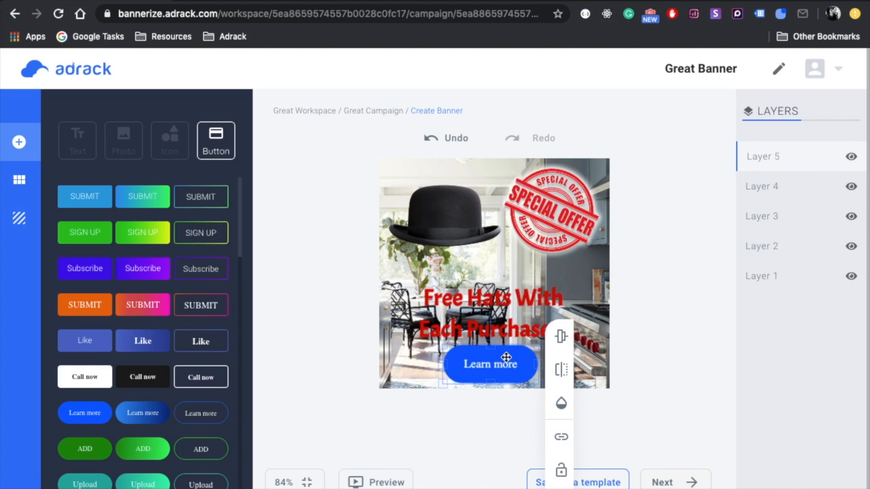
pyautogui.moveTo(498, 359); pyautogui.dragTo(498, 359)
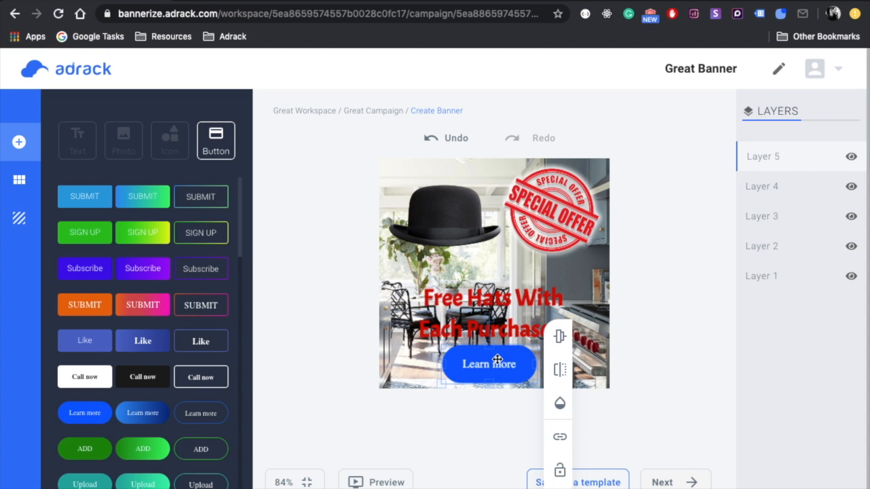
pyautogui.click(578, 485)
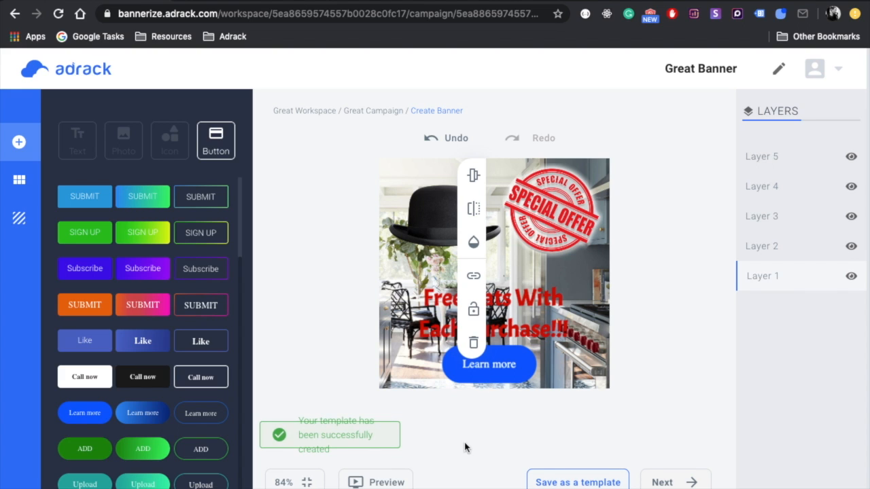
# Open the banner preview and examine the complete layout in the Web view.
pyautogui.click(392, 483)
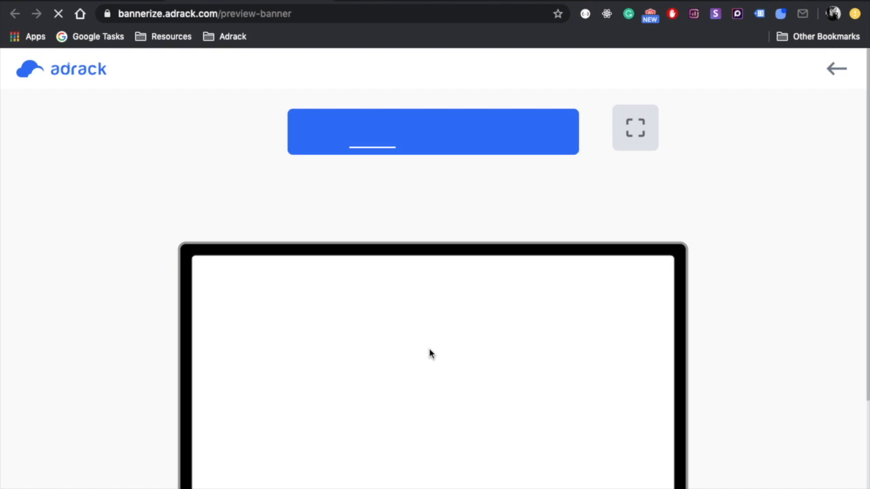
pyautogui.scroll(-3, 429, 352)
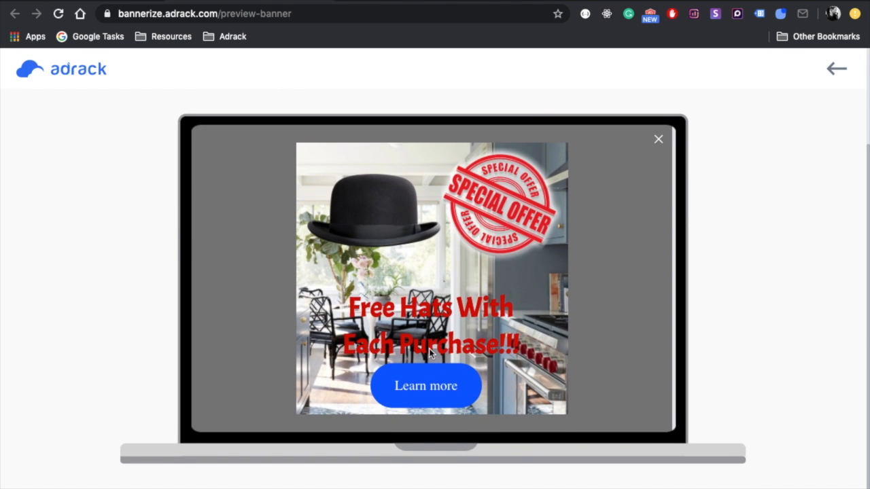
pyautogui.scroll(-1, 429, 352)
pyautogui.scroll(3, 430, 348)
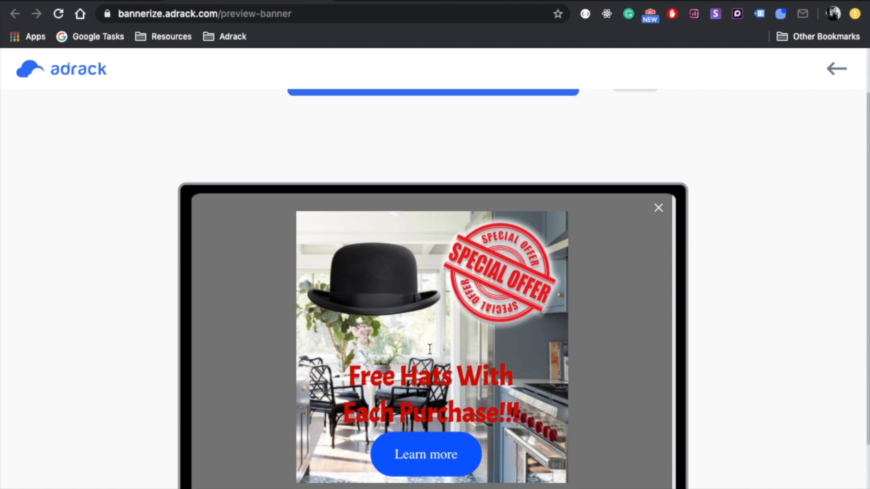
pyautogui.scroll(-4, 429, 349)
pyautogui.scroll(1, 430, 348)
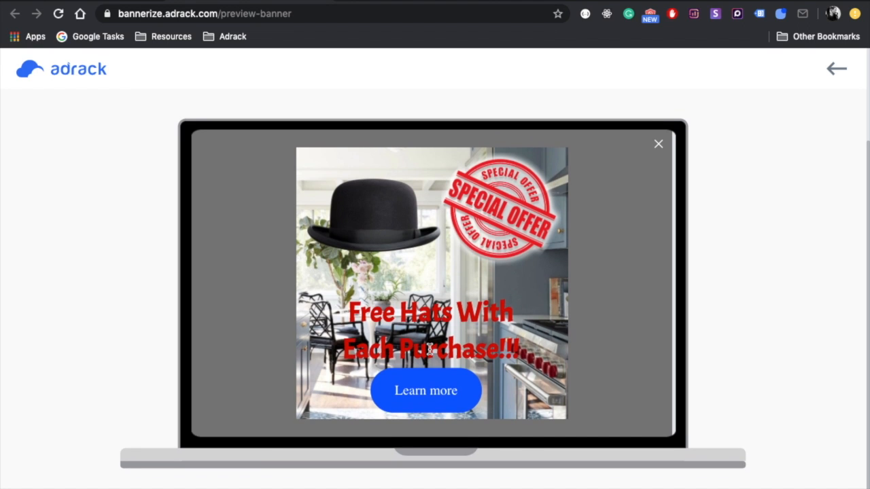
pyautogui.scroll(5, 430, 348)
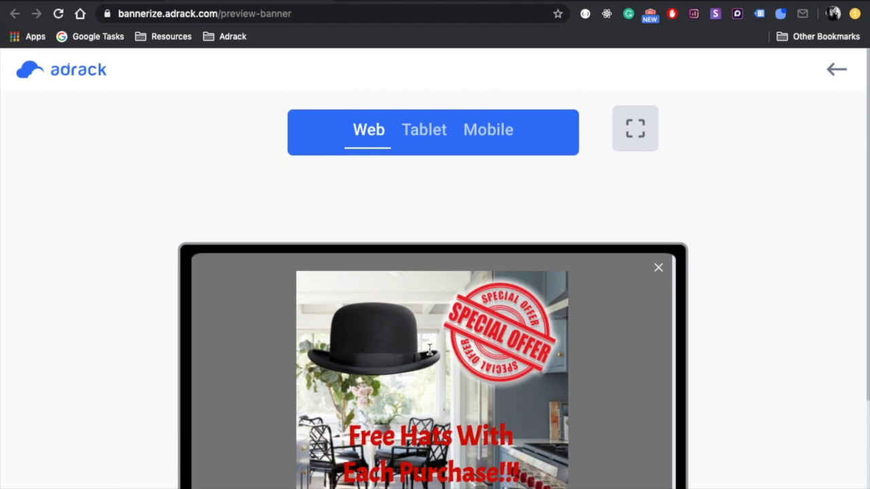
# Examine the banner in the Tablet and Mobile previews and return to the Web view.
pyautogui.click(427, 134)
pyautogui.scroll(-4, 466, 316)
pyautogui.scroll(2, 470, 331)
pyautogui.scroll(1, 470, 329)
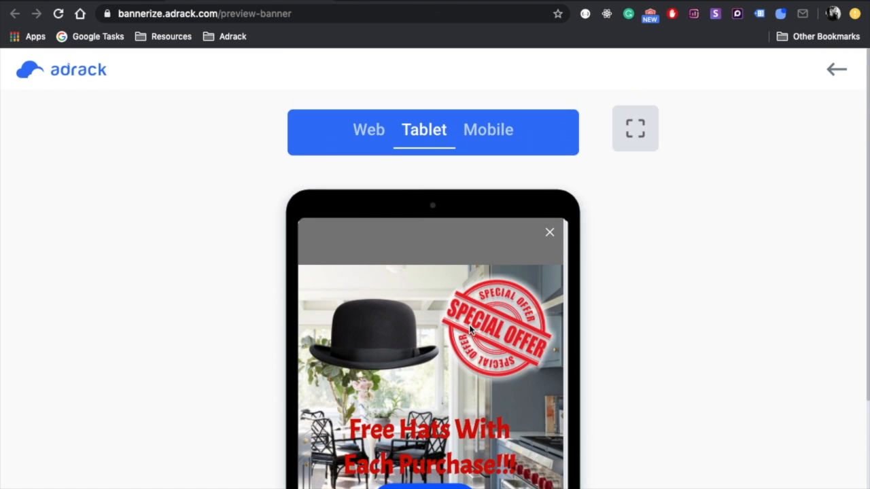
pyautogui.click(480, 117)
pyautogui.scroll(-2, 482, 274)
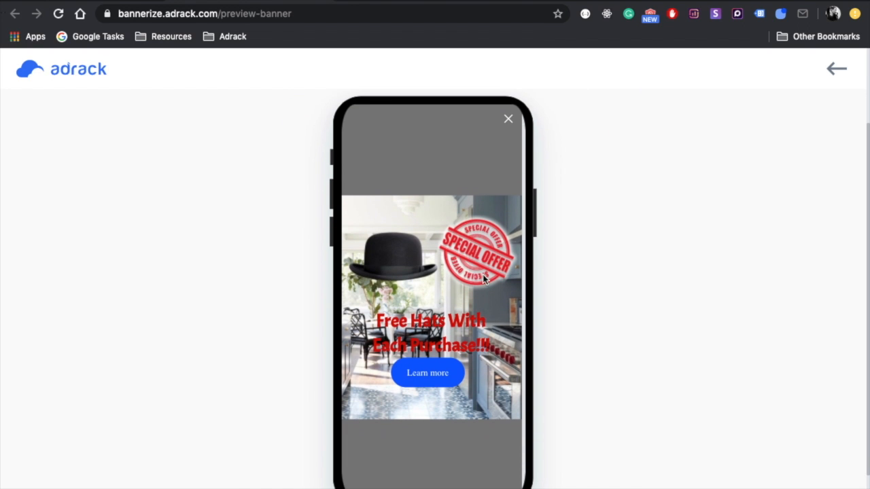
pyautogui.scroll(1, 482, 275)
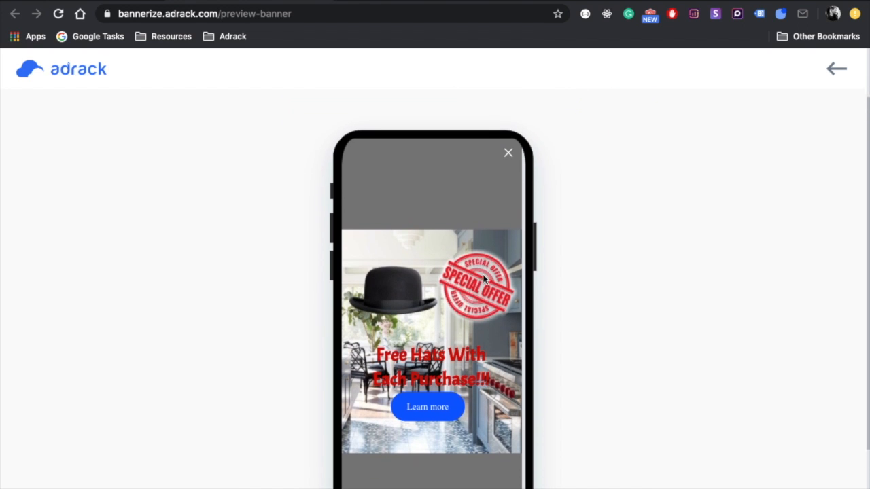
pyautogui.scroll(-1, 483, 276)
pyautogui.scroll(3, 482, 277)
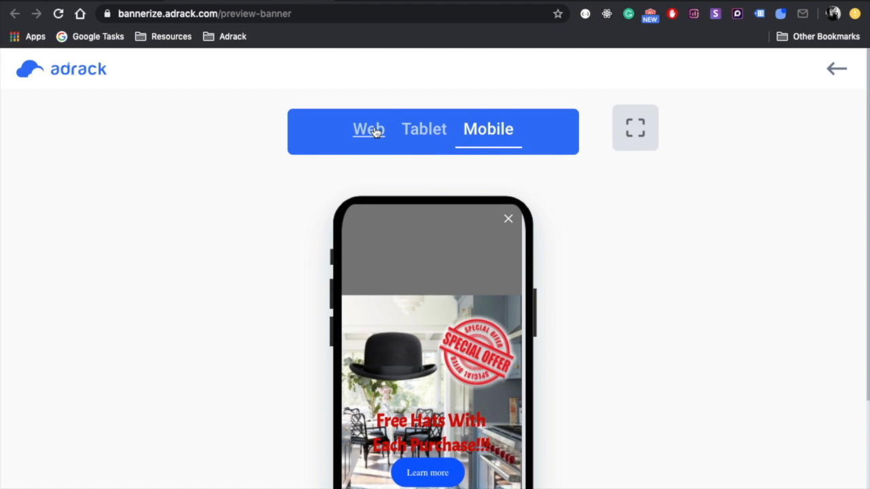
pyautogui.click(371, 129)
pyautogui.scroll(-3, 359, 206)
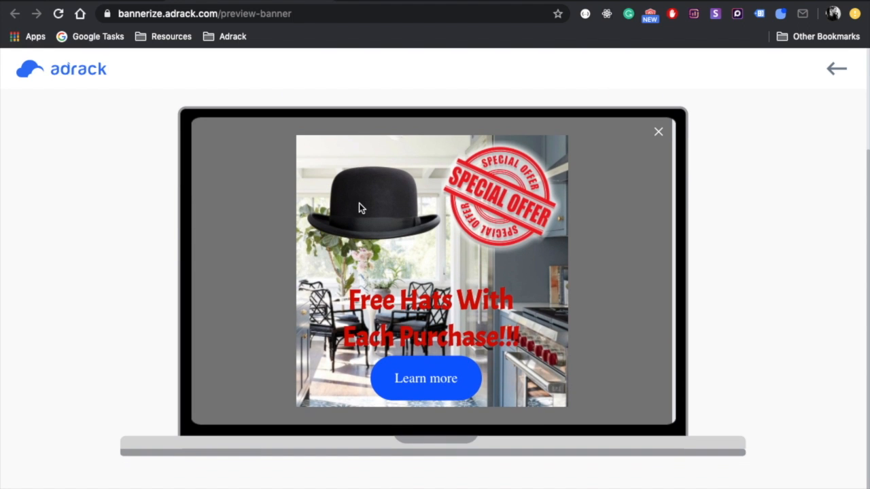
# Return to the banner editor and proceed to the Popup Settings.
pyautogui.click(319, 1)
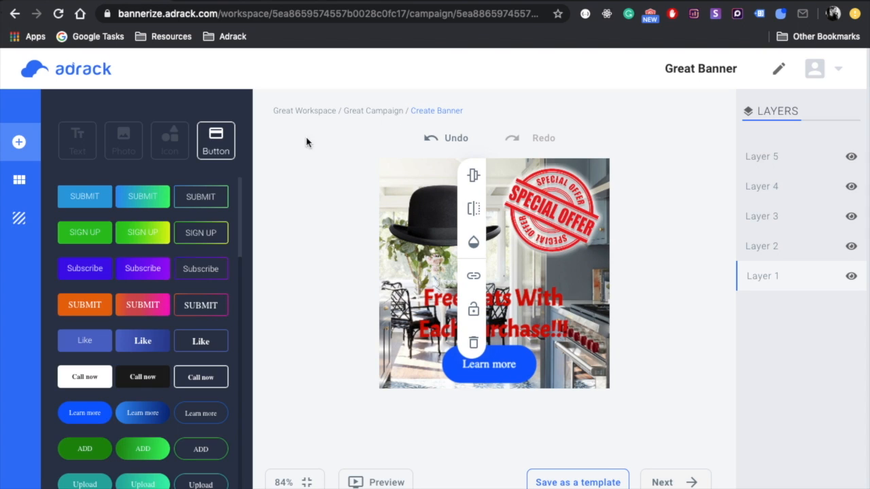
pyautogui.click(670, 481)
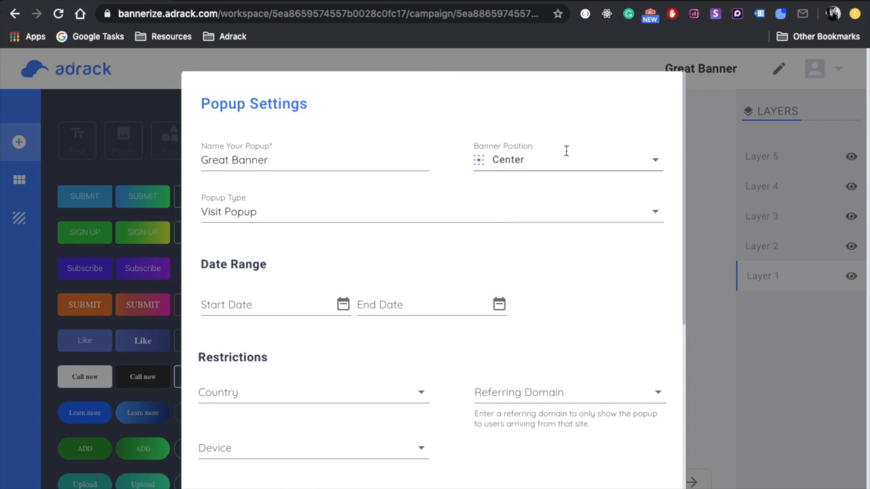
# Try the Top-left and Top-center banner positions and set the position back to Center.
pyautogui.click(618, 160)
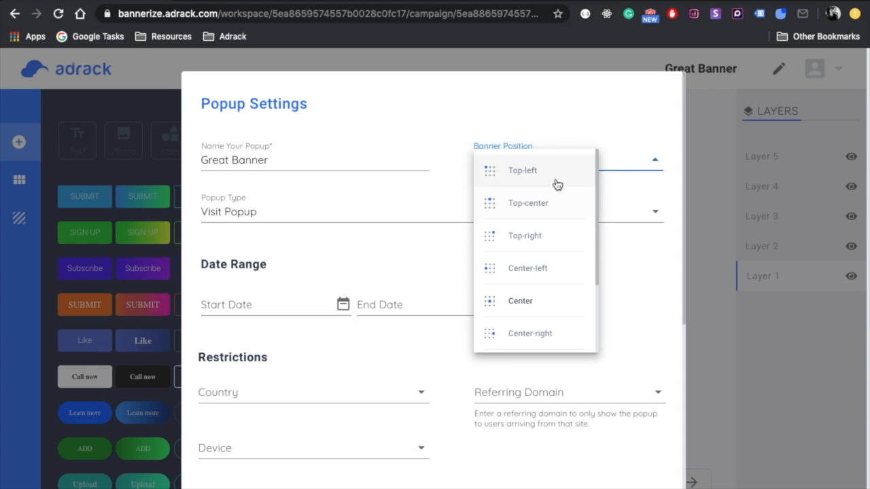
pyautogui.click(554, 171)
pyautogui.click(620, 168)
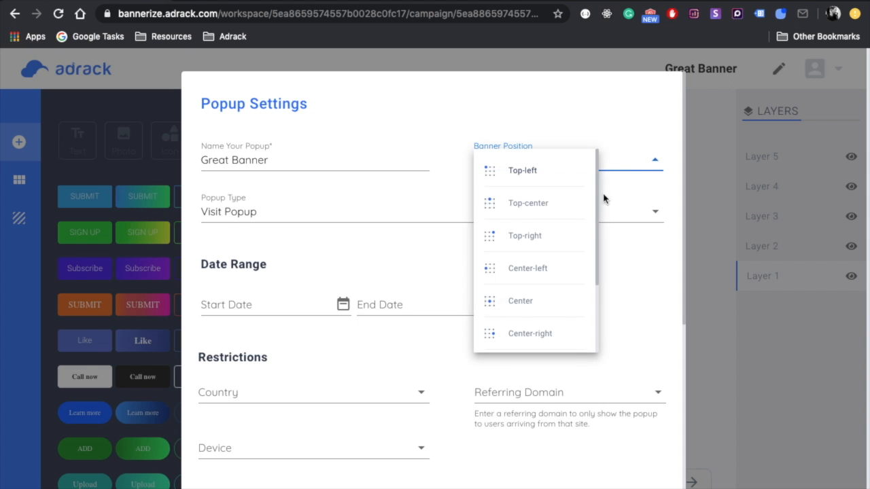
pyautogui.click(550, 205)
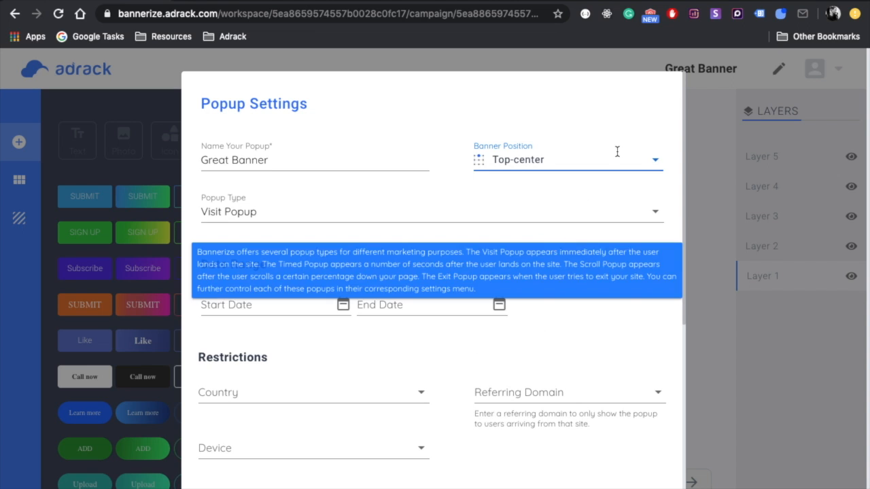
pyautogui.click(636, 163)
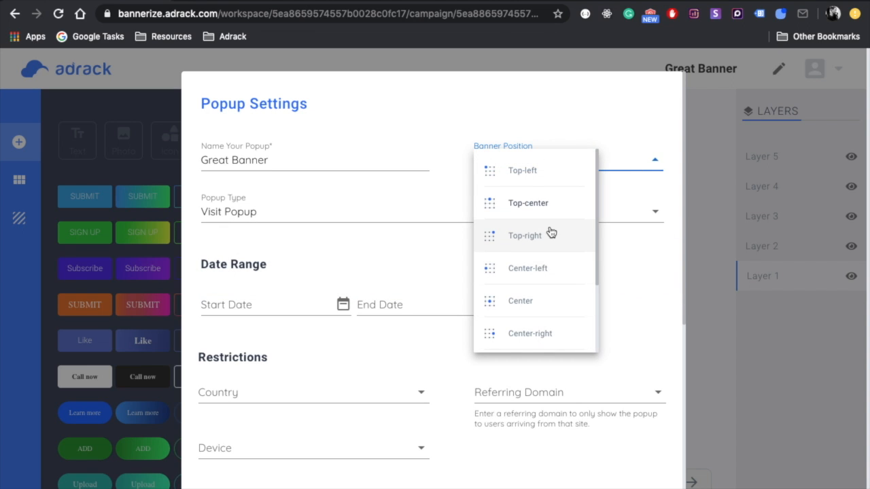
pyautogui.click(538, 299)
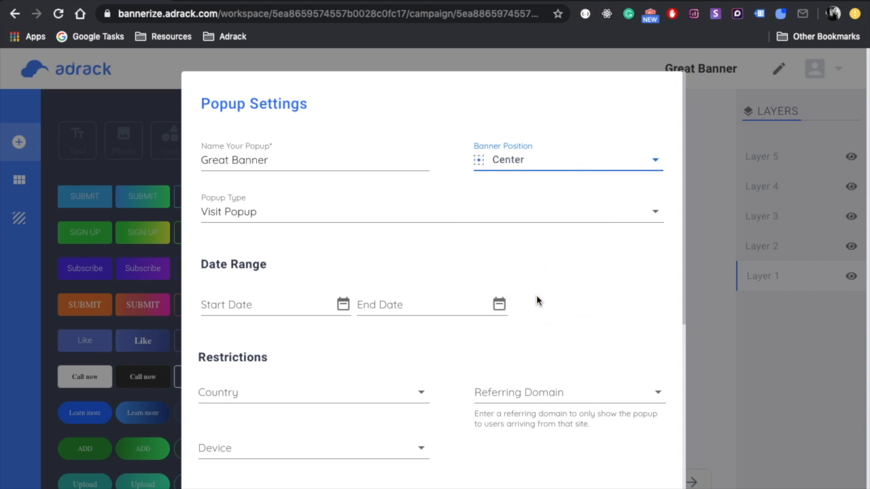
# Set the popup type to Timed Popup and make the popup recurring.
pyautogui.click(288, 211)
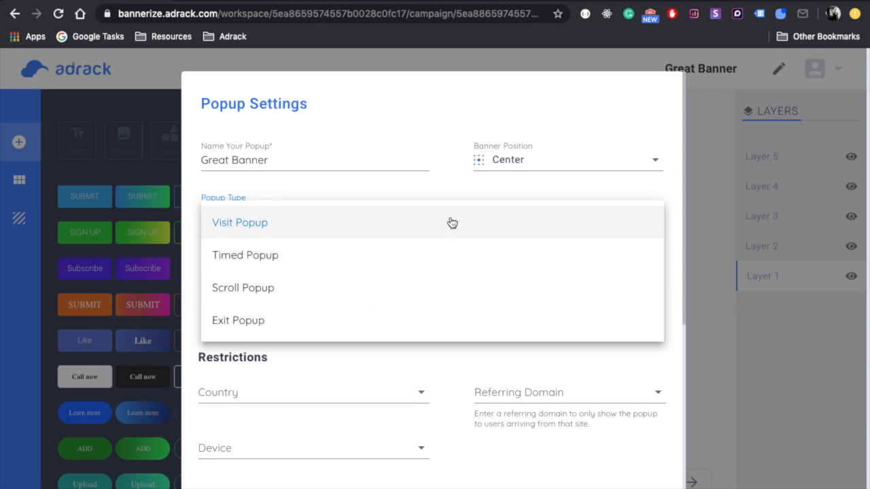
pyautogui.click(388, 258)
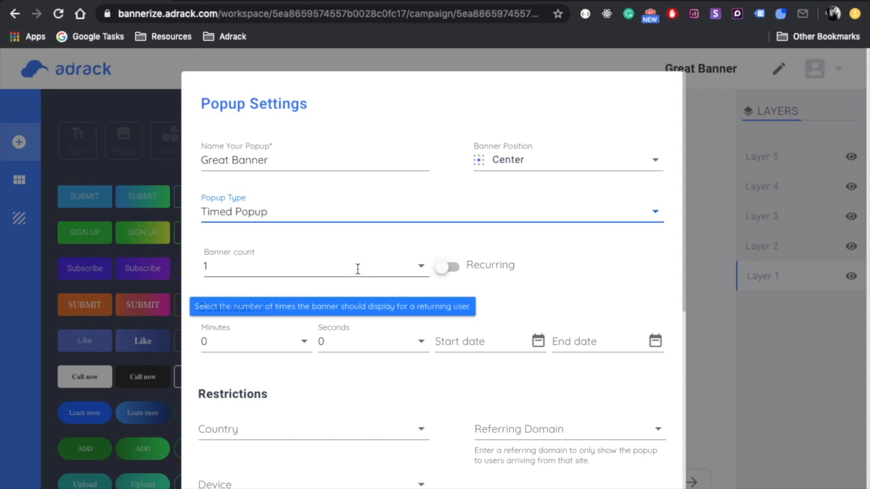
pyautogui.click(453, 276)
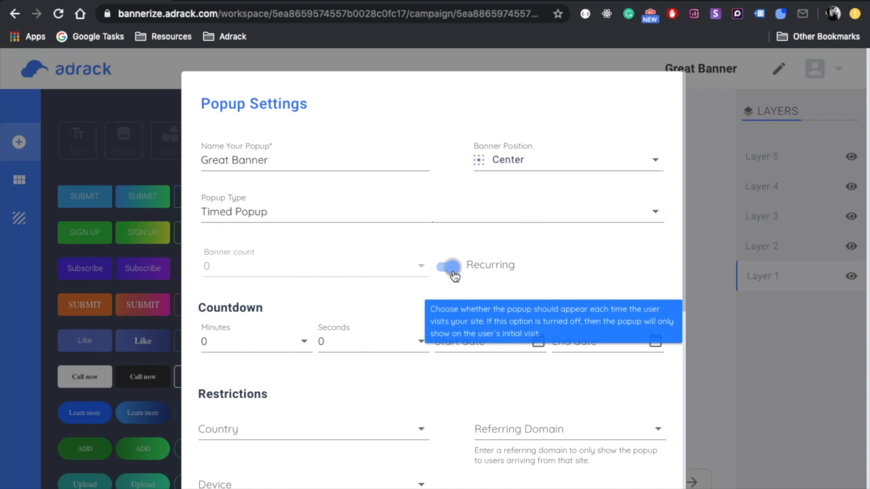
pyautogui.click(454, 276)
# Set the popup's countdown to 0 minutes and 15 seconds.
pyautogui.click(278, 342)
pyautogui.click(279, 397)
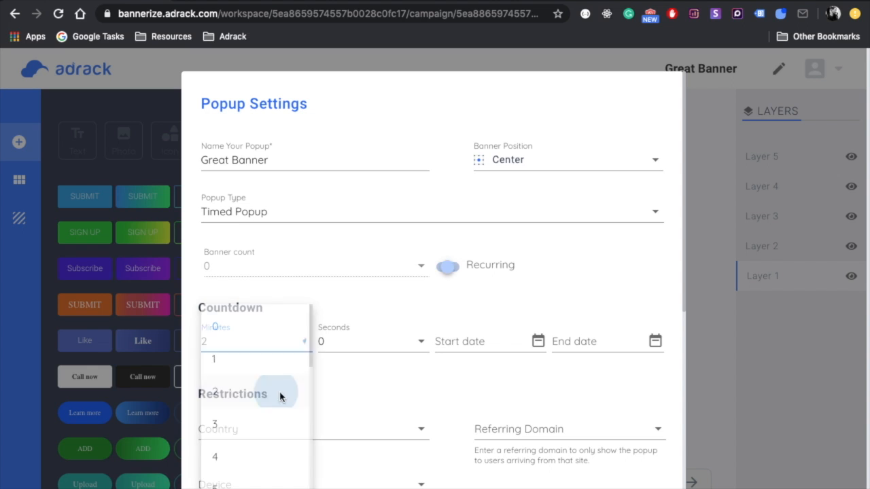
pyautogui.click(389, 341)
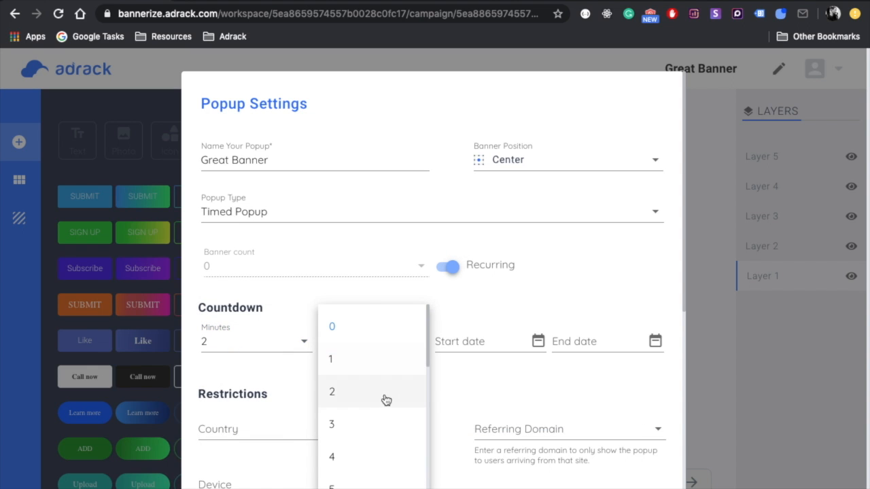
pyautogui.scroll(-5, 373, 469)
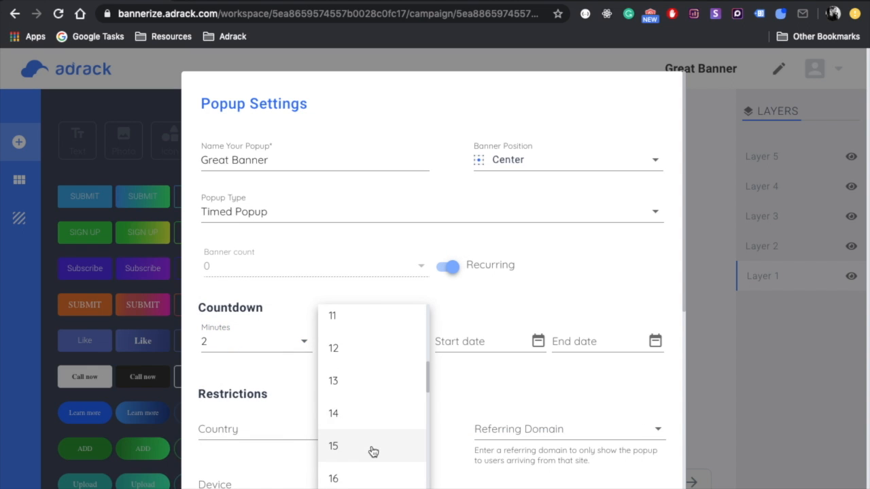
pyautogui.click(373, 448)
pyautogui.click(302, 341)
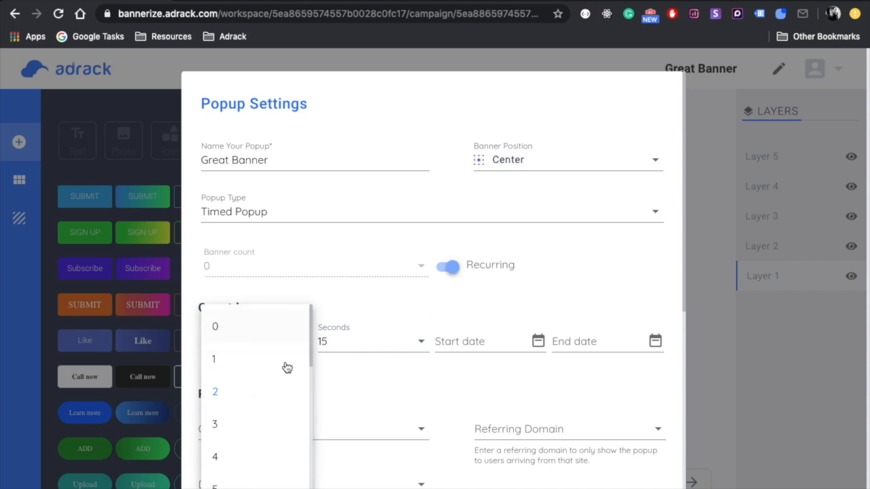
pyautogui.click(266, 331)
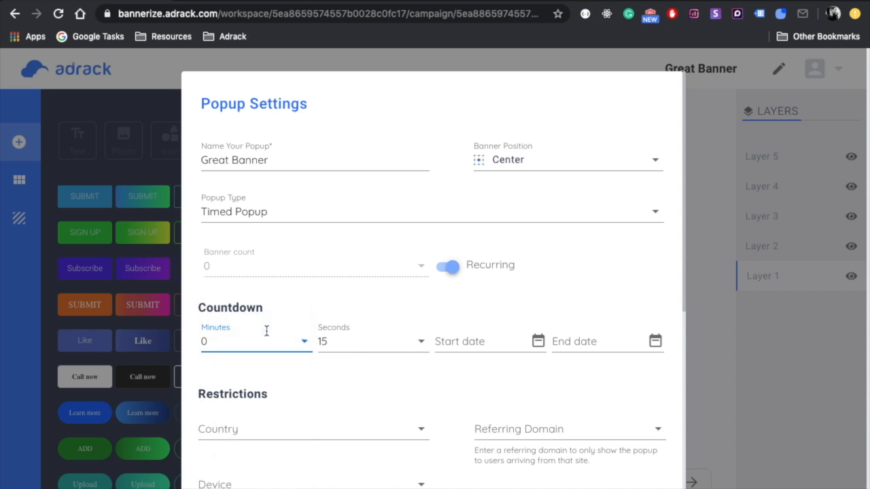
# Check the start date and end date calendars of the popup's countdown without choosing any dates.
pyautogui.click(486, 343)
pyautogui.click(582, 292)
pyautogui.click(491, 343)
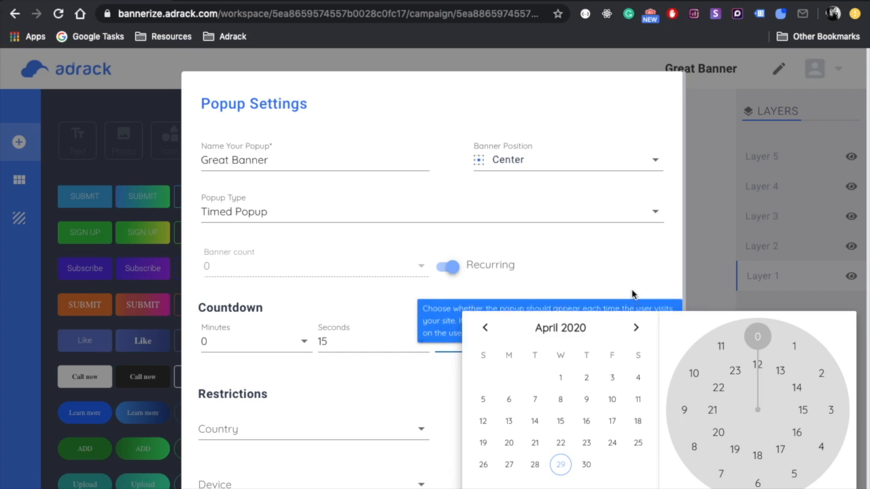
pyautogui.click(632, 293)
pyautogui.click(627, 347)
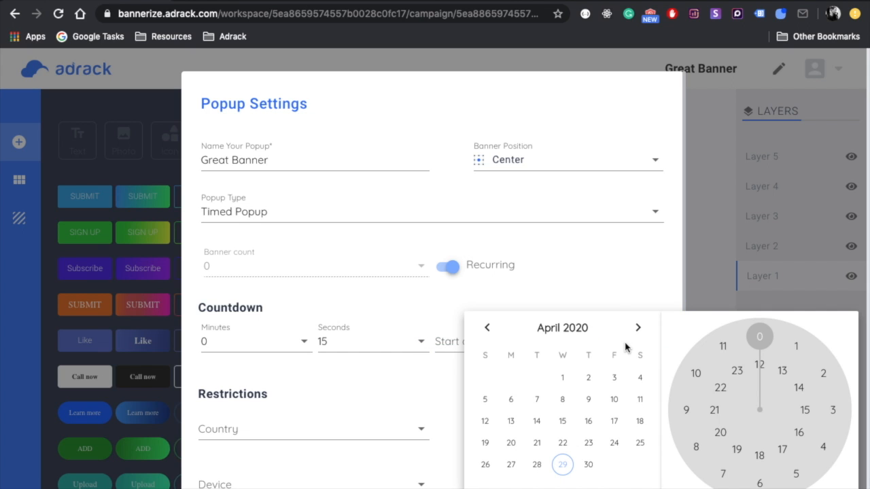
pyautogui.click(630, 288)
# Set the popup type to Scroll Popup with a scroll amount of 25%.
pyautogui.click(631, 215)
pyautogui.click(502, 288)
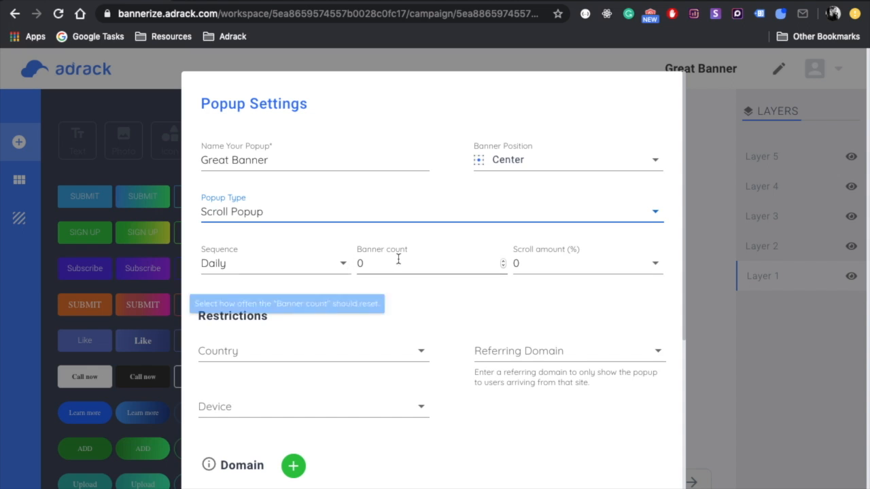
pyautogui.click(588, 261)
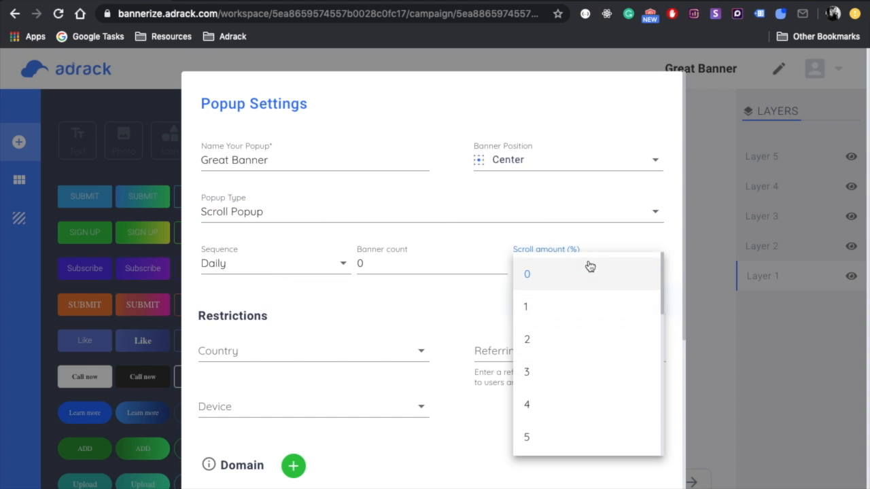
pyautogui.scroll(-6, 589, 346)
pyautogui.scroll(-3, 588, 348)
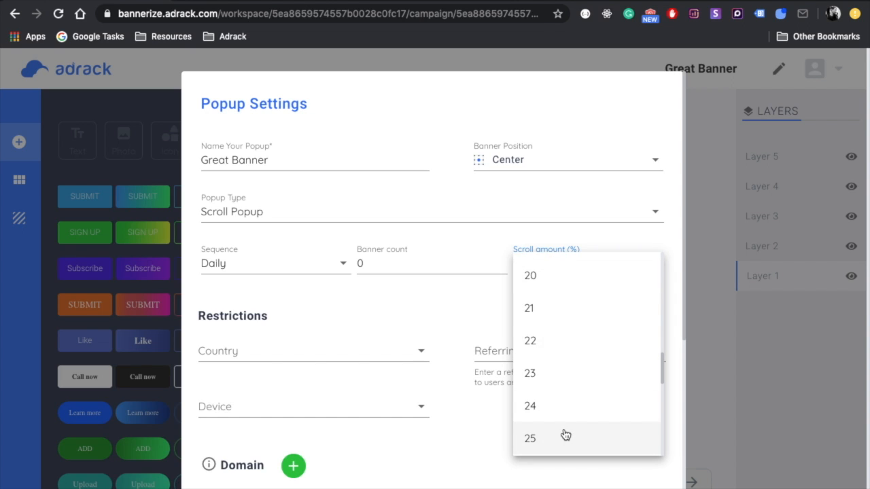
pyautogui.click(564, 438)
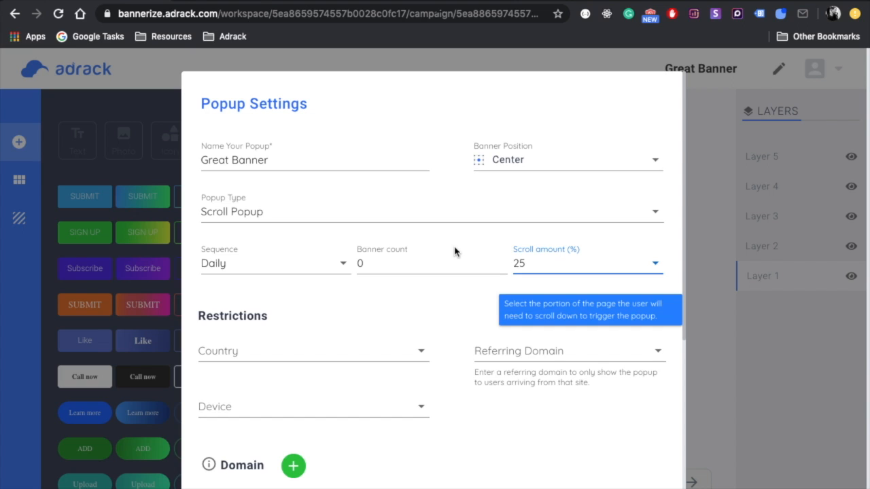
# Examine the scroll popup's banner count field and its sequence options, keeping the current choices.
pyautogui.moveTo(455, 252)
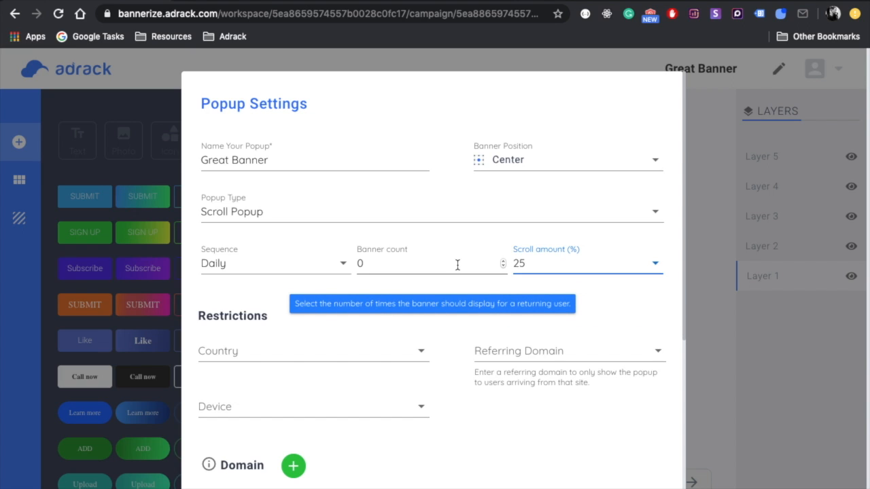
pyautogui.doubleClick(405, 260)
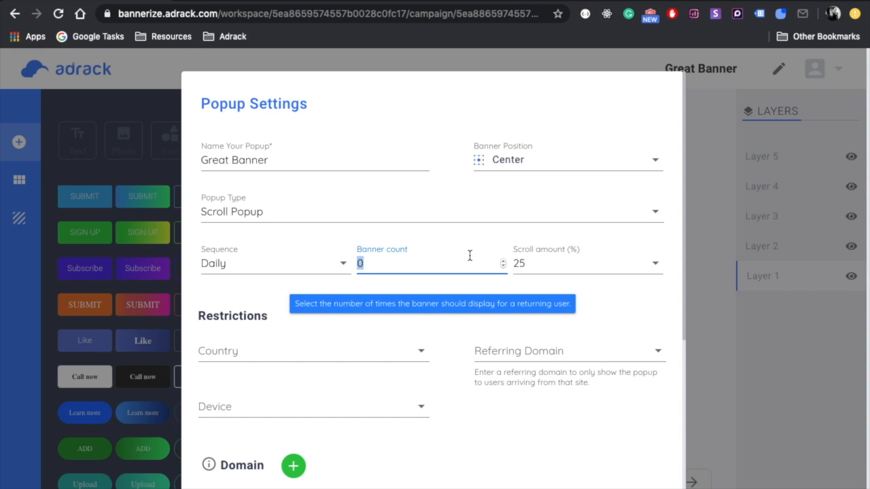
pyautogui.click(344, 265)
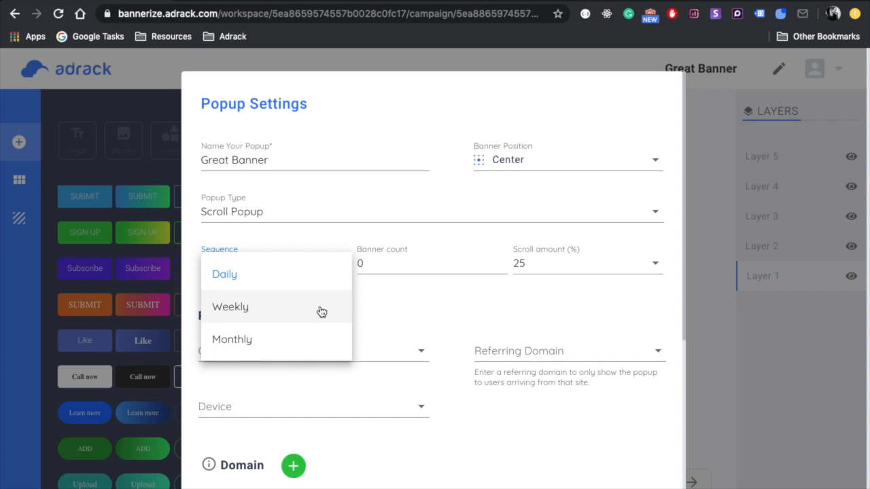
pyautogui.click(499, 305)
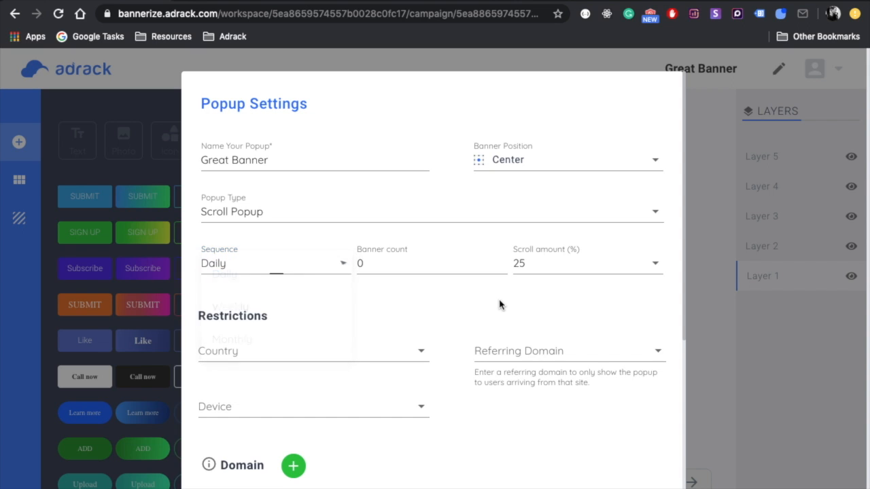
pyautogui.click(549, 309)
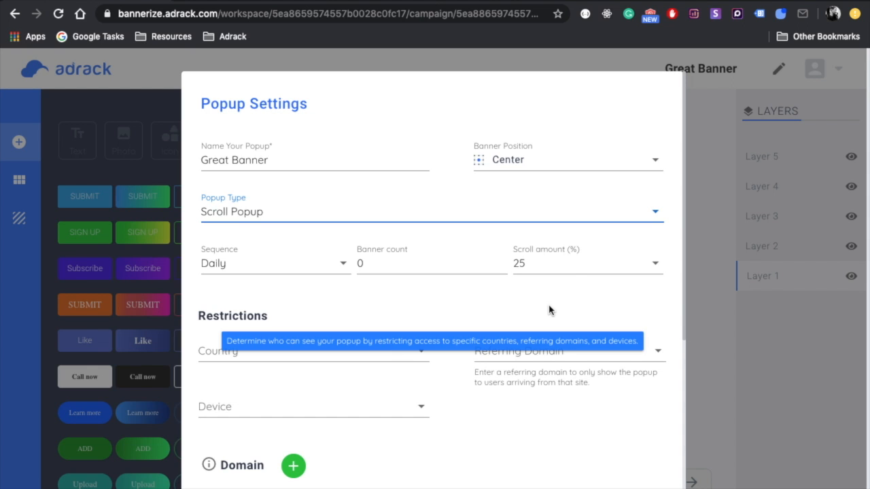
# Set the popup type to Exit Popup with a shutoff timer of 30 seconds.
pyautogui.click(648, 214)
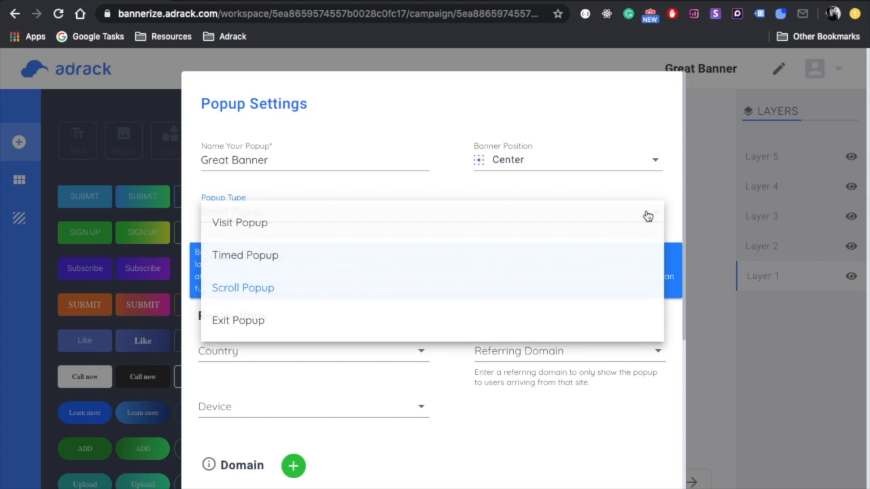
pyautogui.click(343, 321)
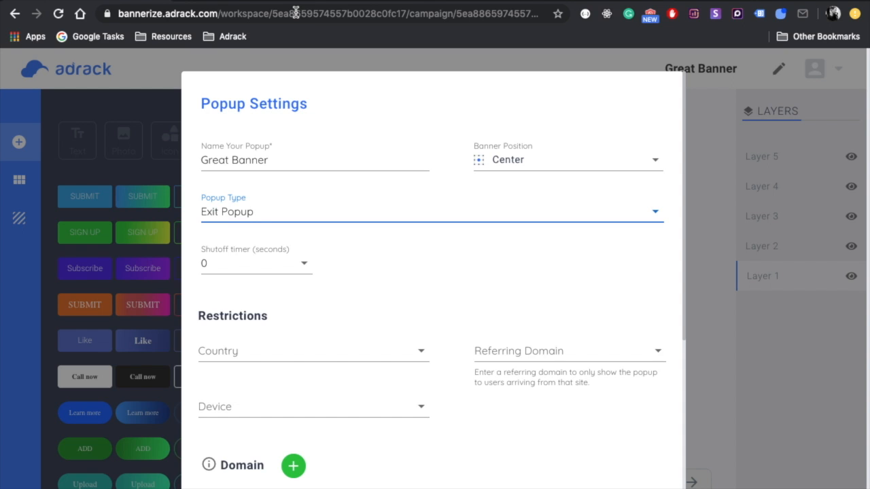
pyautogui.moveTo(301, 257)
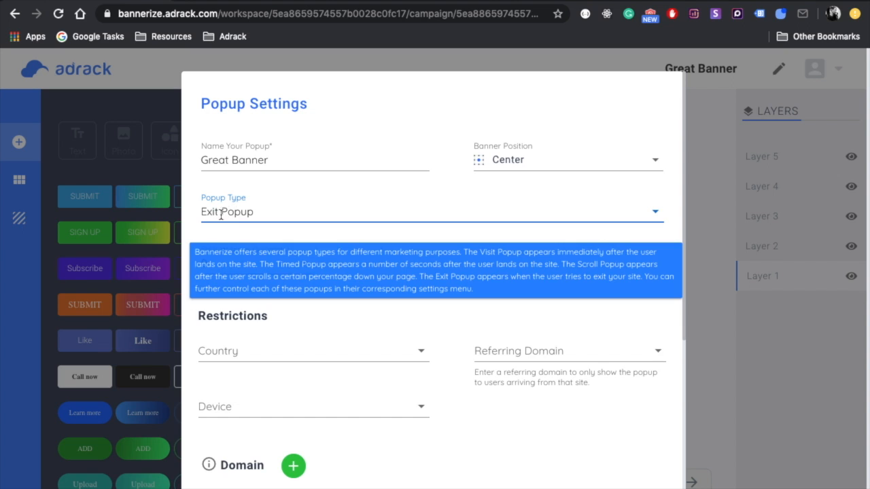
pyautogui.moveTo(341, 208)
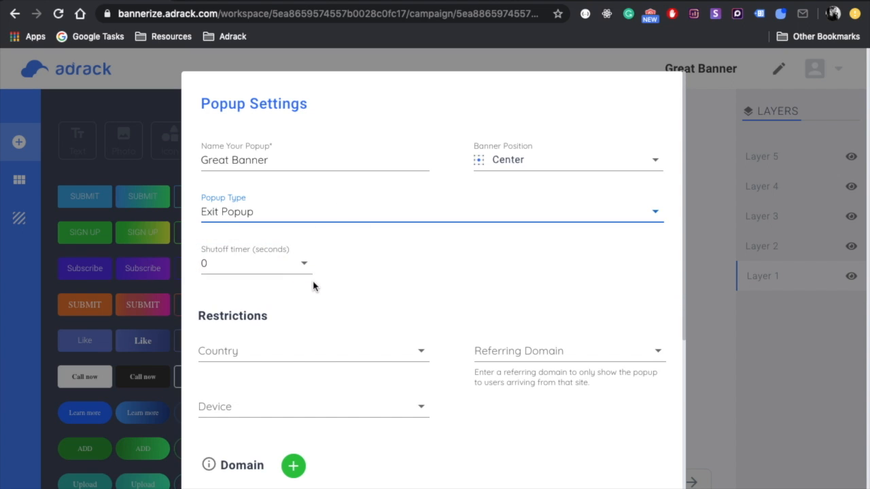
pyautogui.moveTo(309, 271)
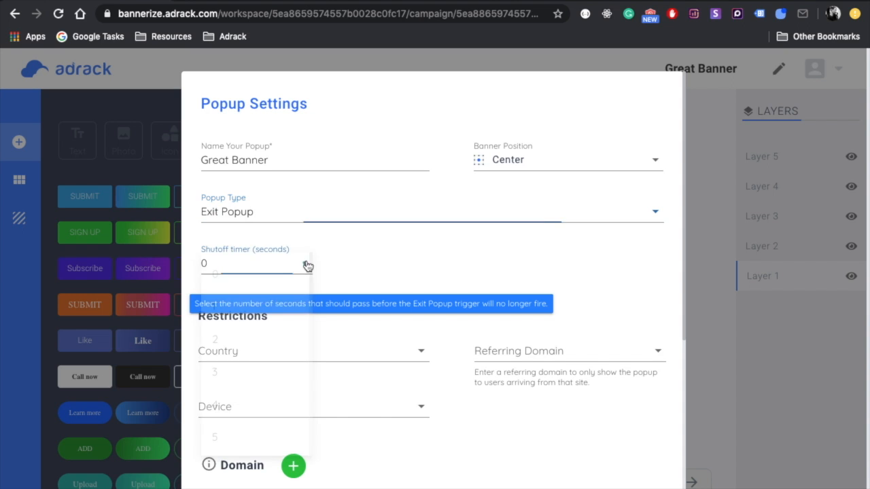
pyautogui.click(305, 261)
pyautogui.scroll(-7, 260, 388)
pyautogui.scroll(-5, 259, 389)
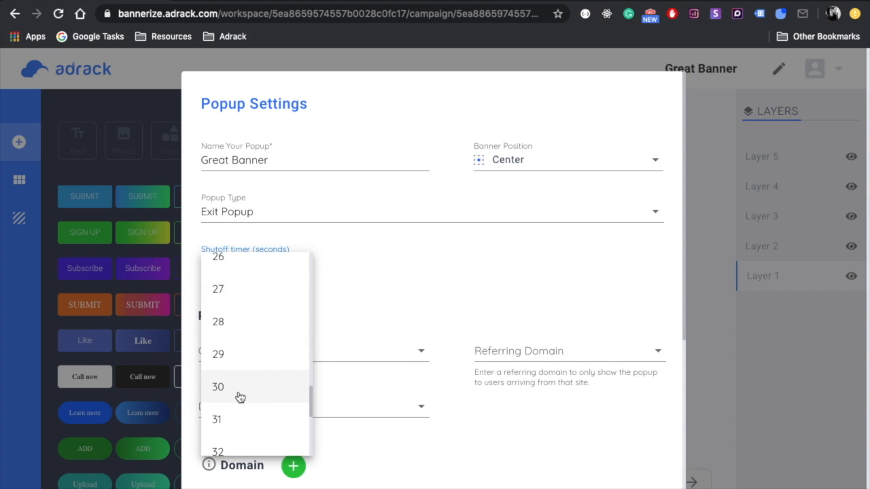
pyautogui.click(240, 397)
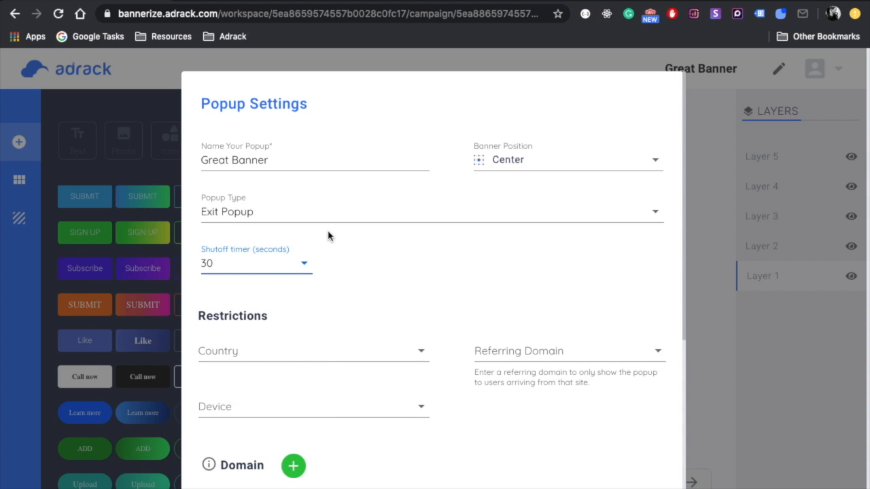
# Reset the exit popup's shutoff timer to 0 seconds.
pyautogui.click(309, 263)
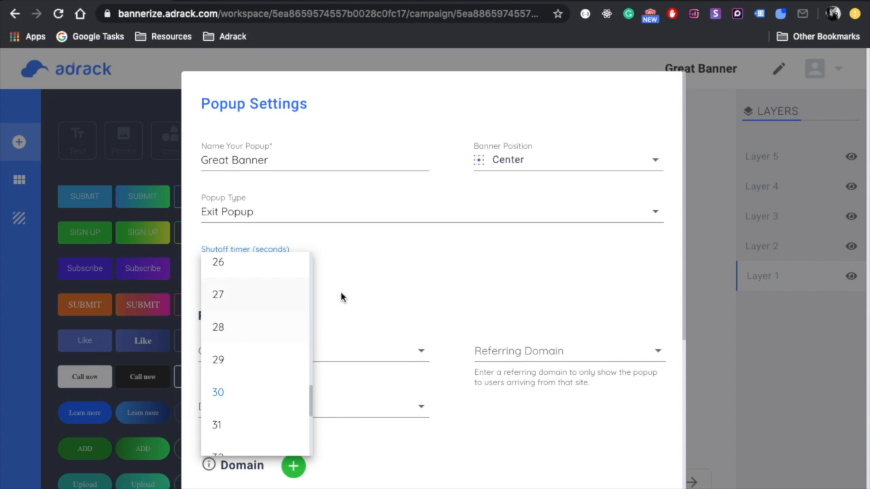
pyautogui.scroll(10, 288, 305)
pyautogui.scroll(3, 286, 306)
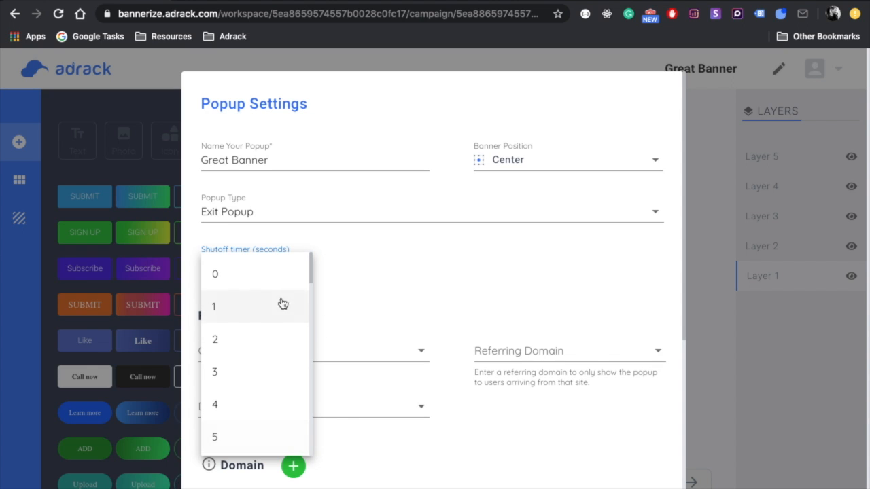
pyautogui.click(242, 276)
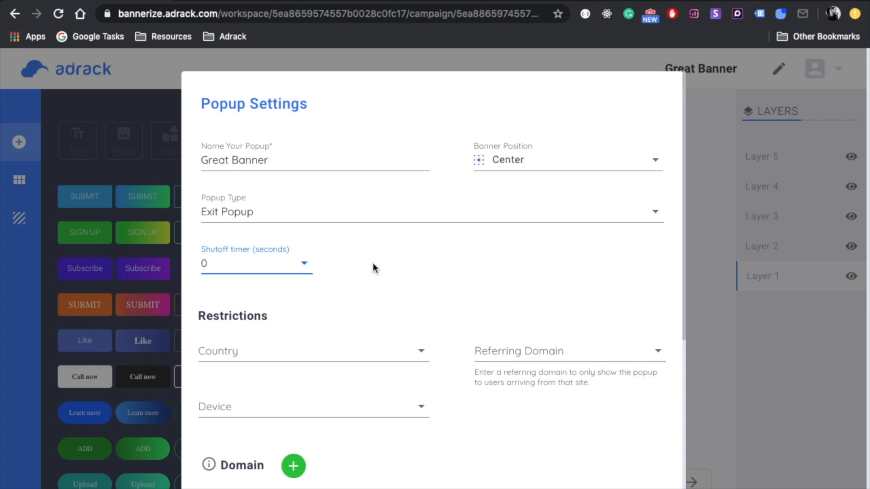
# Set the popup type to Visit Popup.
pyautogui.scroll(-1, 442, 277)
pyautogui.scroll(1, 441, 278)
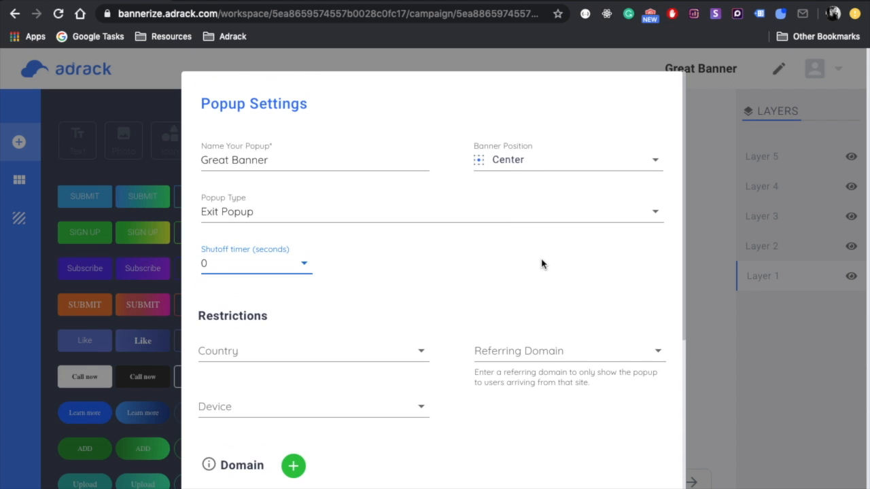
pyautogui.click(543, 213)
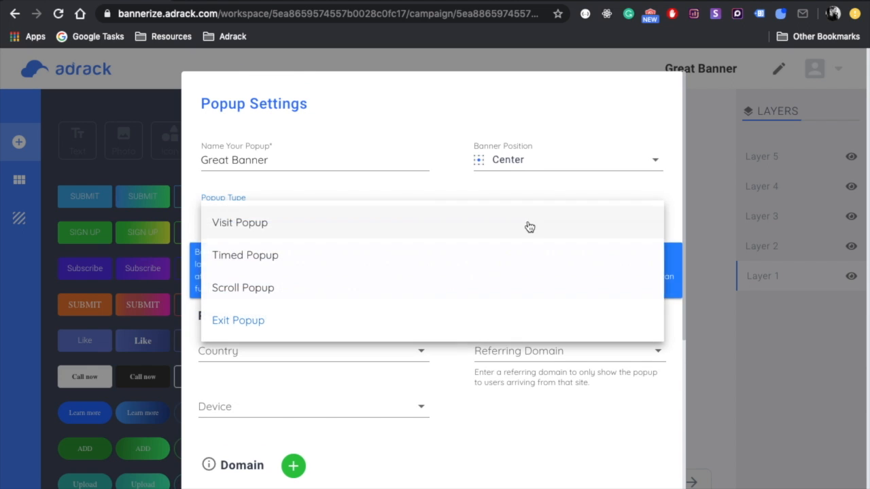
pyautogui.click(449, 235)
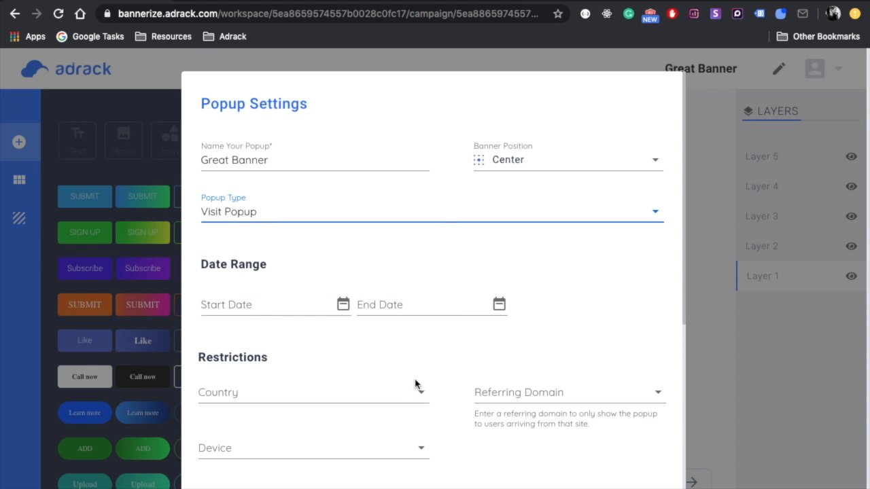
# Try Belgium as a country restriction for the popup, then clear the selection and close the country list.
pyautogui.scroll(-3, 408, 392)
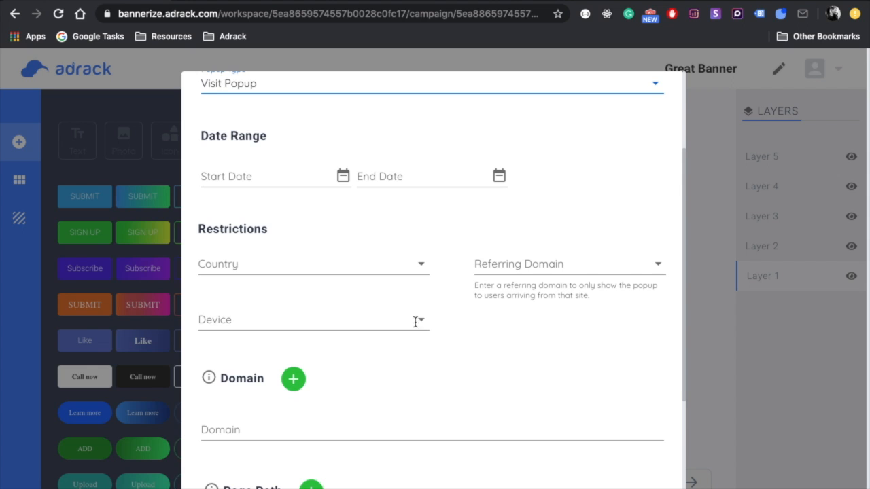
pyautogui.click(417, 271)
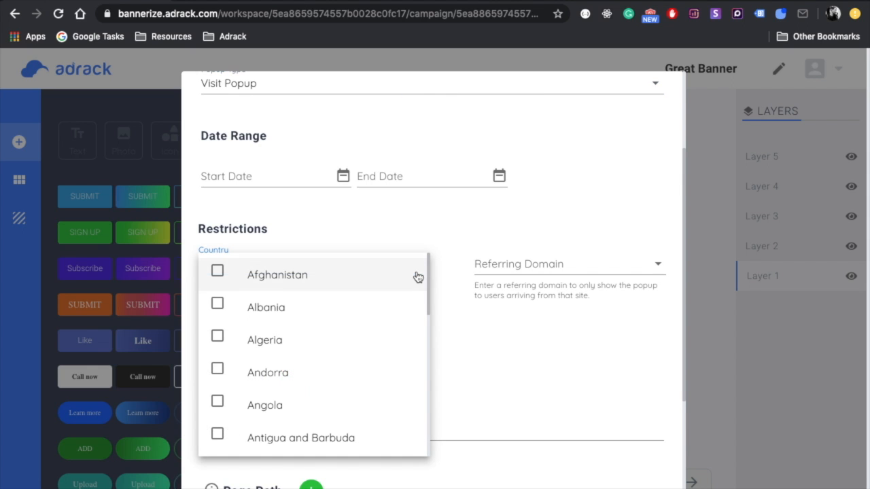
pyautogui.scroll(-5, 355, 396)
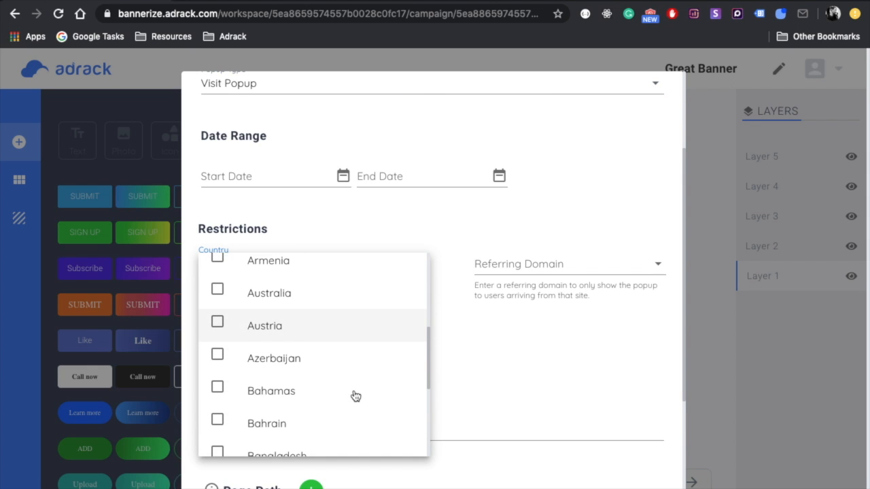
pyautogui.scroll(-1, 353, 397)
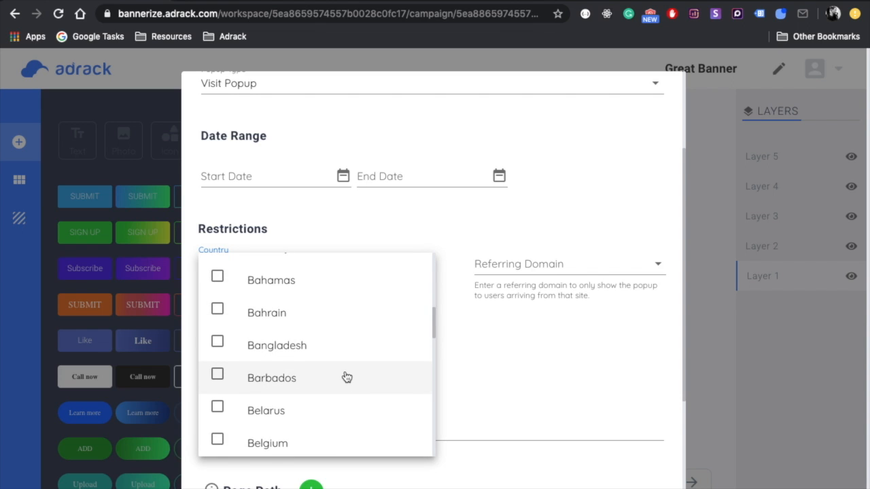
pyautogui.scroll(-2, 346, 376)
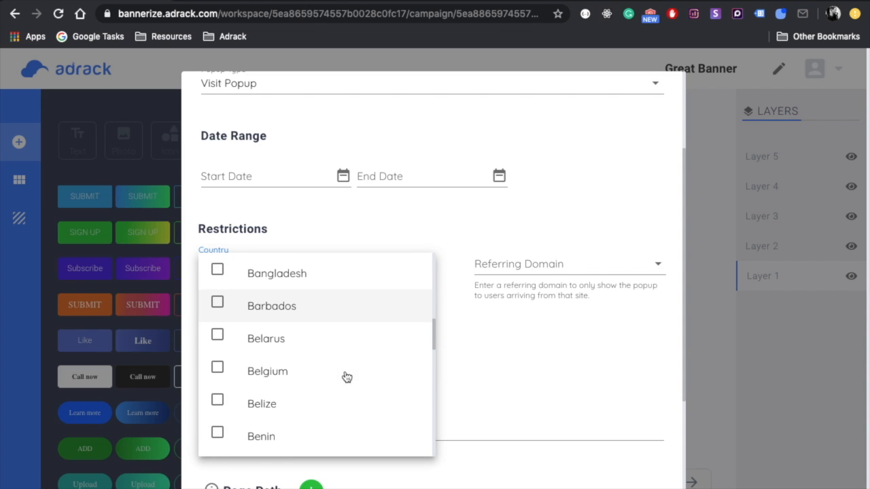
pyautogui.click(300, 372)
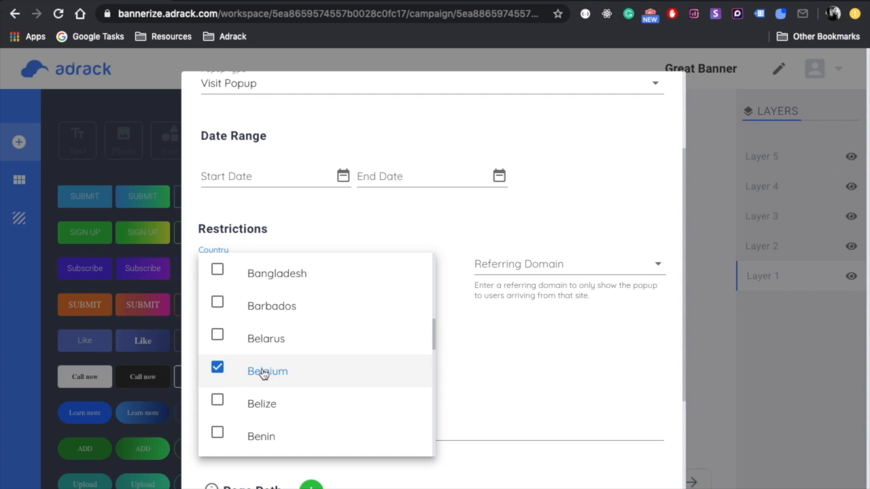
pyautogui.click(229, 369)
pyautogui.click(489, 319)
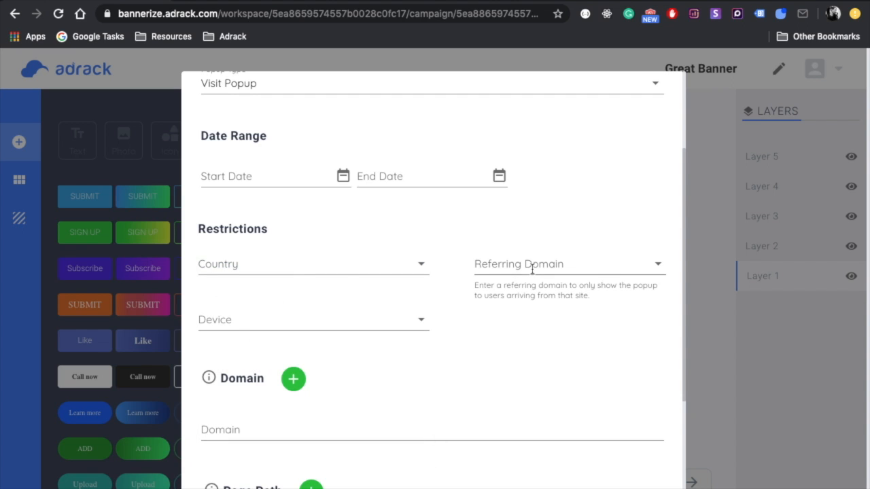
# Examine the referring domain field and the device restriction options without selecting anything.
pyautogui.click(582, 267)
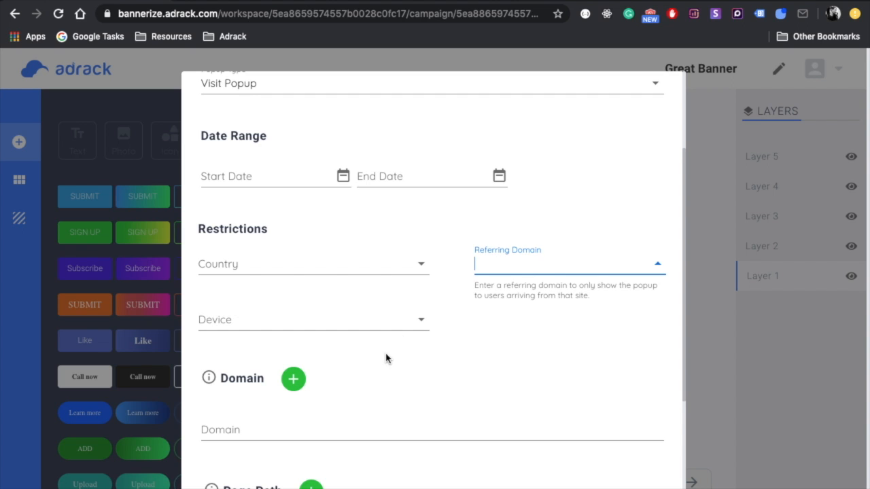
pyautogui.click(387, 329)
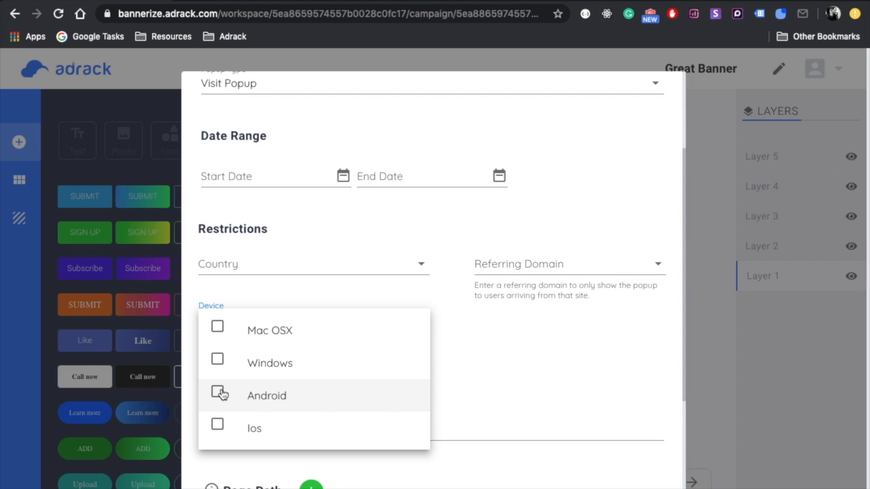
pyautogui.click(466, 341)
# Set the popup's domain to adrackdemo.com and enter / as the page path's SubURL.
pyautogui.scroll(-2, 481, 408)
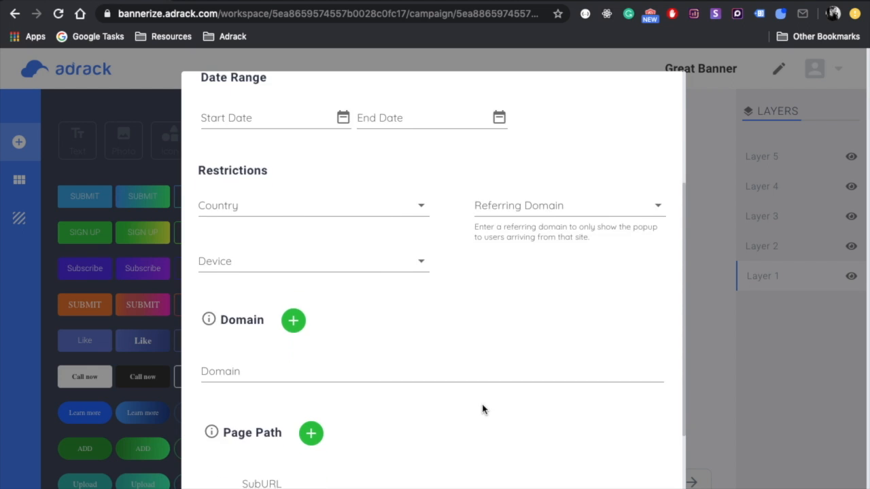
pyautogui.scroll(-3, 481, 408)
pyautogui.click(224, 279)
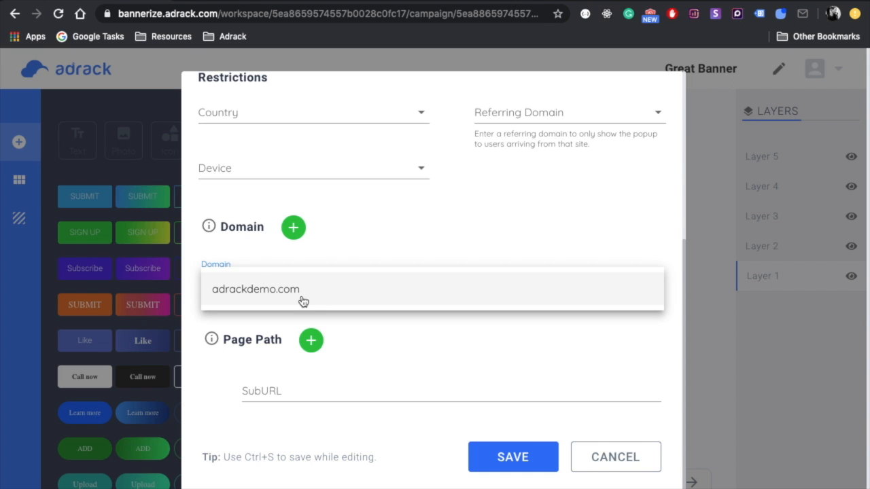
pyautogui.click(303, 301)
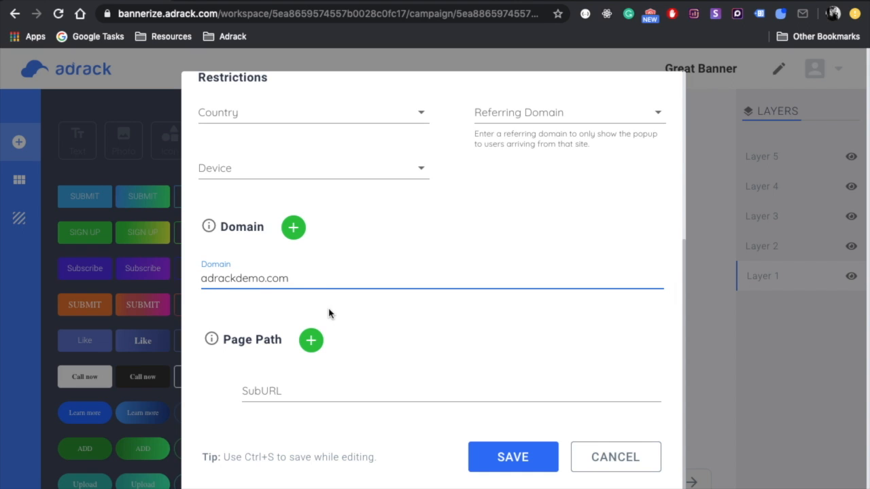
pyautogui.click(271, 386)
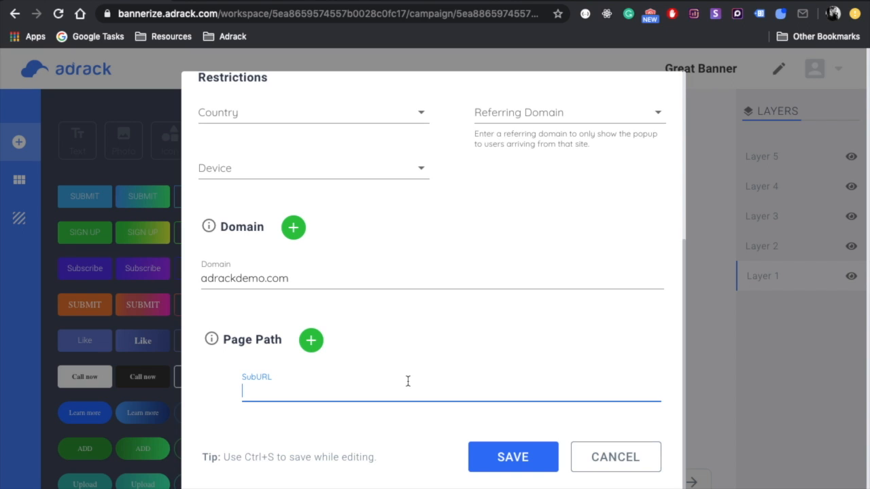
pyautogui.write('/')
# Try the /book-online path copied from the Super Kitchen site's address as the SubURL, then delete book-online from it.
pyautogui.click(405, 3)
pyautogui.click(254, 14)
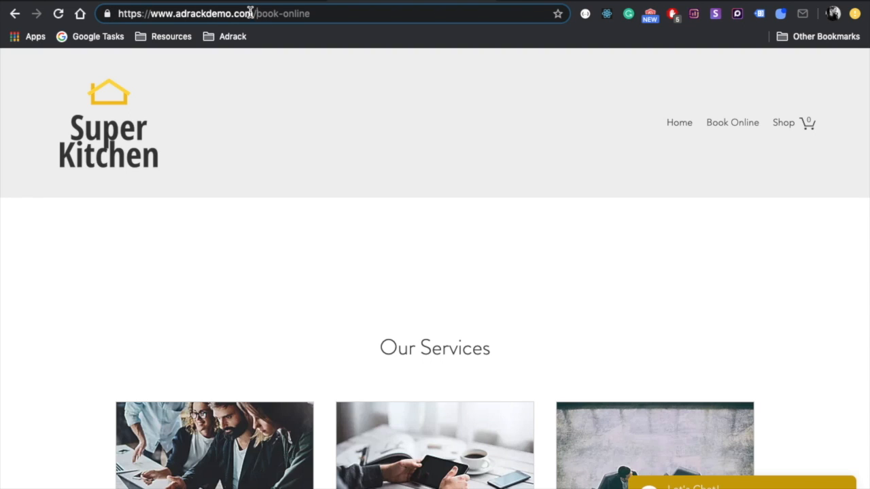
pyautogui.moveTo(252, 14); pyautogui.dragTo(315, 14)
pyautogui.press('super+c')
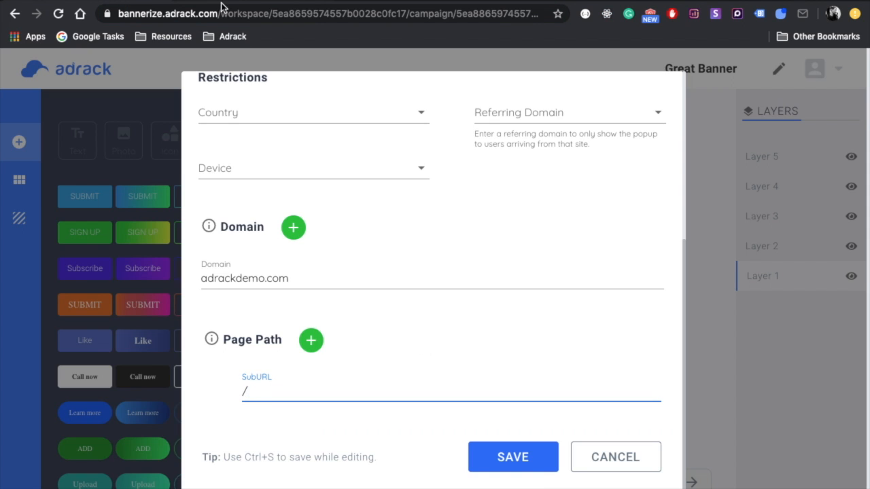
pyautogui.doubleClick(253, 394)
pyautogui.press('super+v')
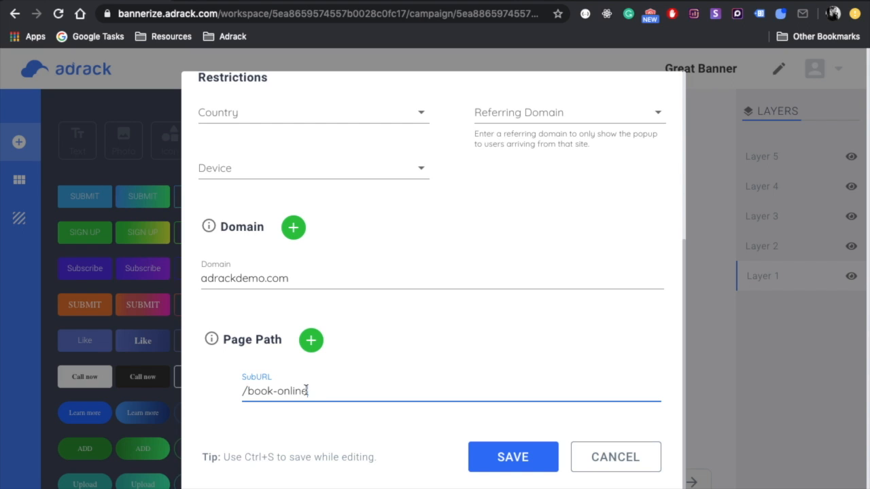
pyautogui.press('BackSpace')
pyautogui.press('BackSpace')
pyautogui.press('BackSpace')
pyautogui.press('BackSpace')
pyautogui.press('BackSpace')
pyautogui.press('BackSpace')
pyautogui.press('BackSpace')
pyautogui.press('BackSpace')
pyautogui.press('BackSpace')
pyautogui.press('BackSpace')
pyautogui.press('BackSpace')
# Save the popup settings and open the banner list of Great Campaign.
pyautogui.click(504, 456)
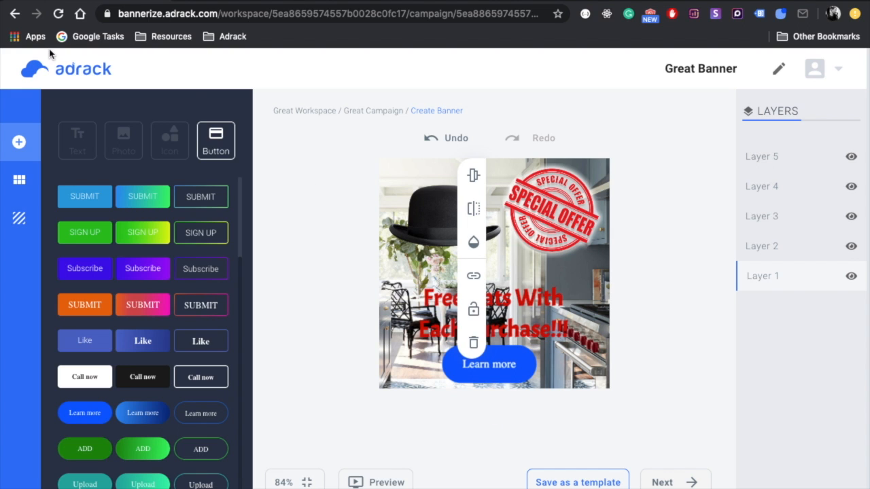
pyautogui.click(55, 65)
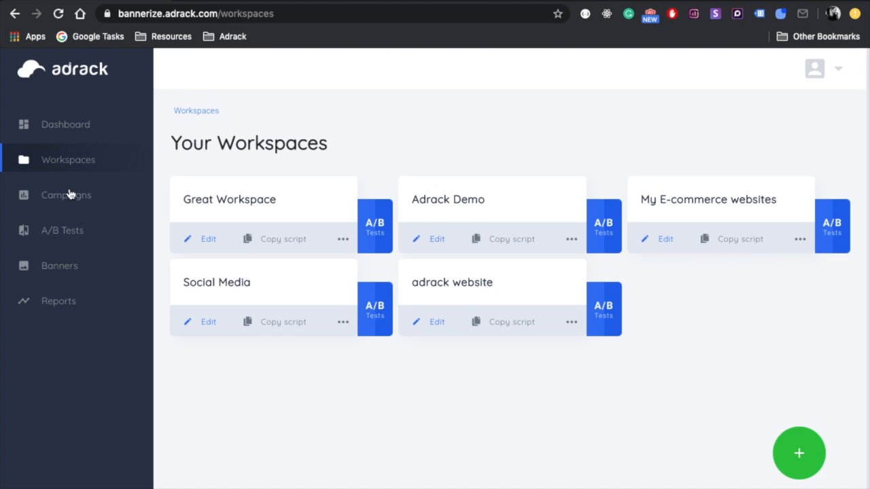
pyautogui.click(74, 196)
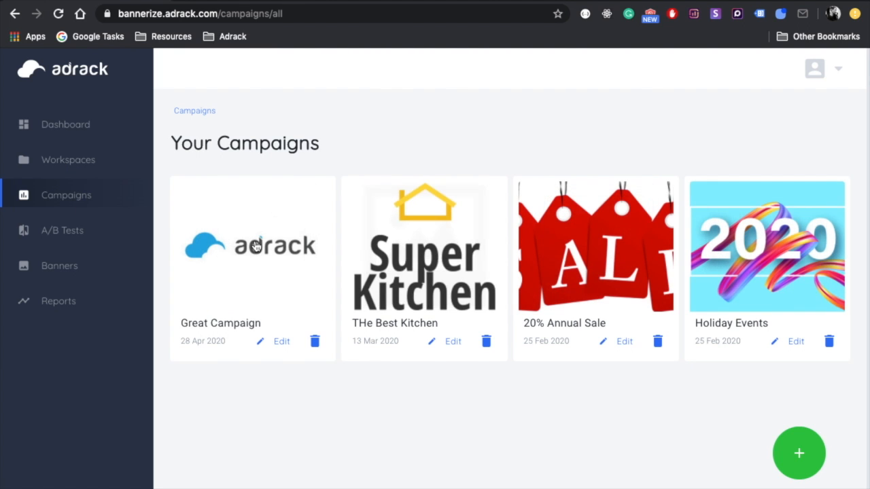
pyautogui.click(252, 242)
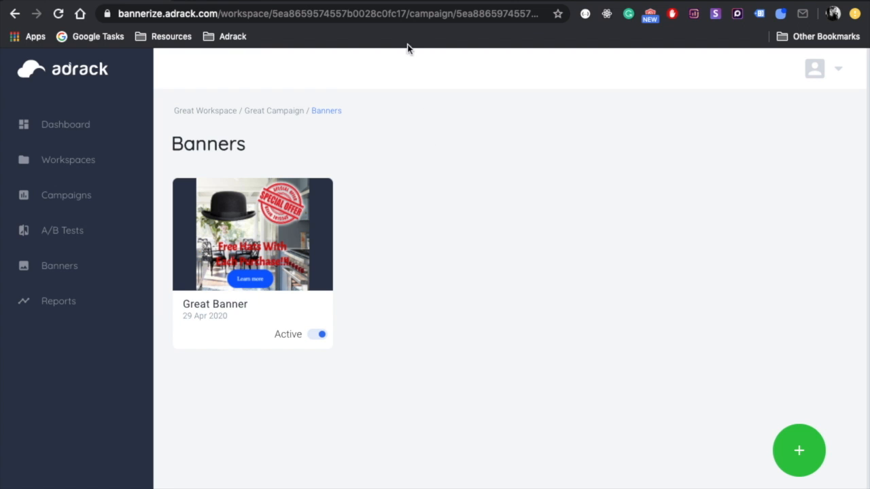
# Reload the adrackdemo.com home page and test the popup's Learn more link, examining the product page it leads to.
pyautogui.click(409, 3)
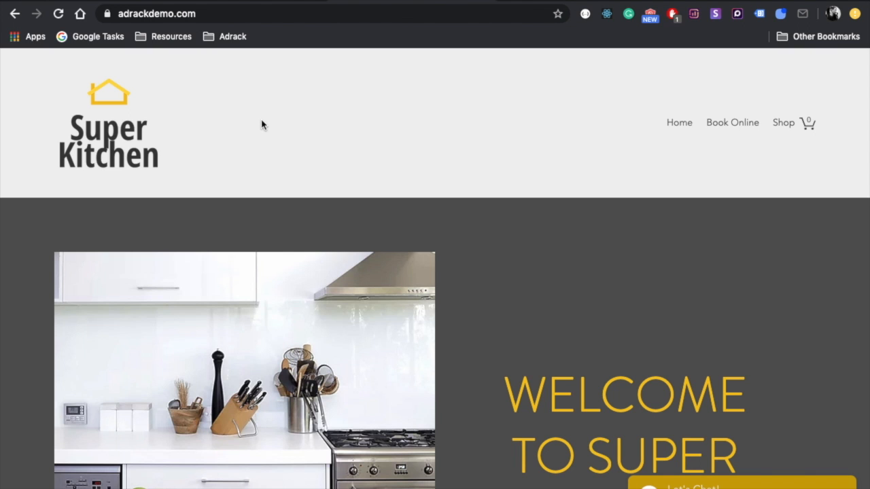
pyautogui.click(58, 15)
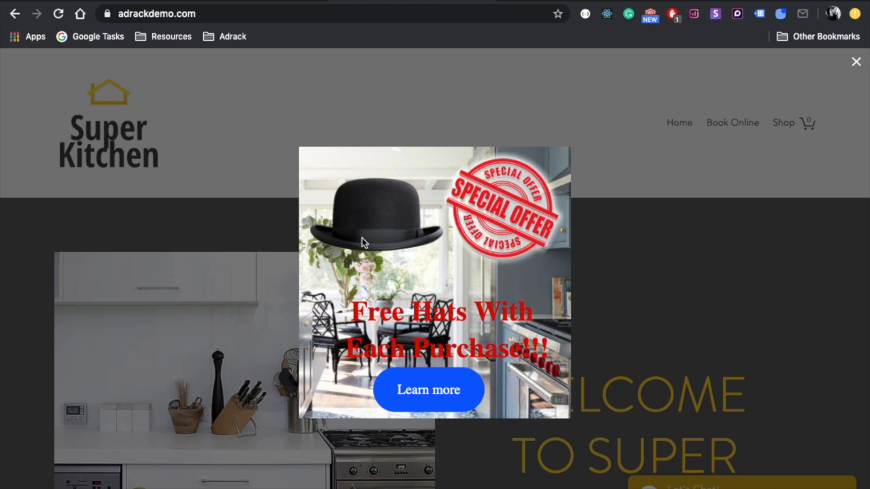
pyautogui.click(435, 398)
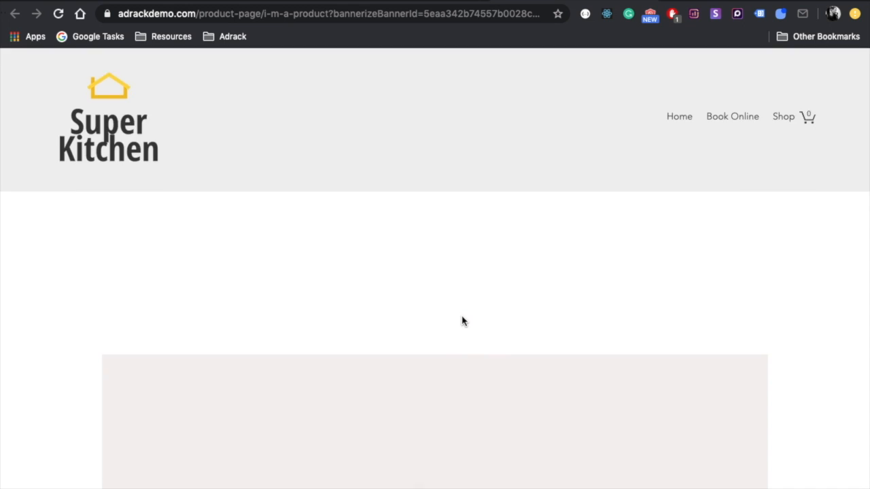
pyautogui.scroll(-5, 462, 320)
pyautogui.scroll(-7, 462, 321)
pyautogui.scroll(4, 462, 319)
pyautogui.scroll(2, 462, 318)
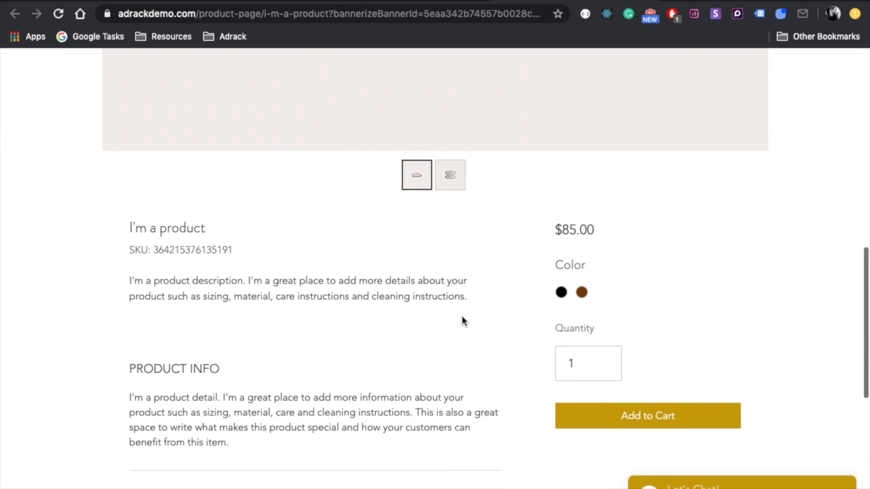
pyautogui.scroll(10, 561, 292)
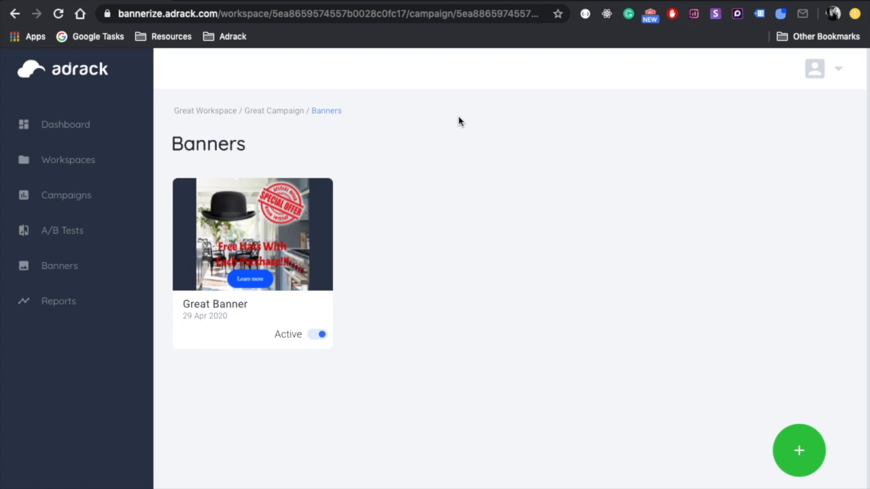
# Return to Great Campaign's banners and open Great Banner for editing.
pyautogui.moveTo(252, 286)
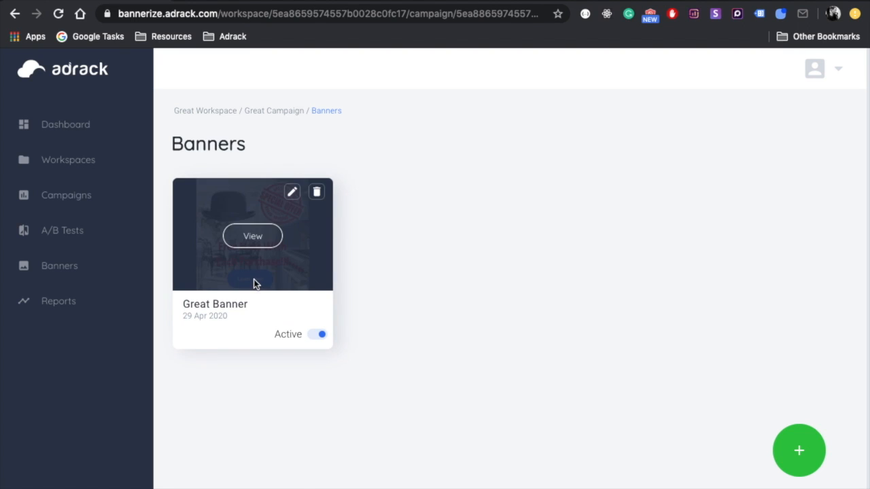
pyautogui.click(291, 193)
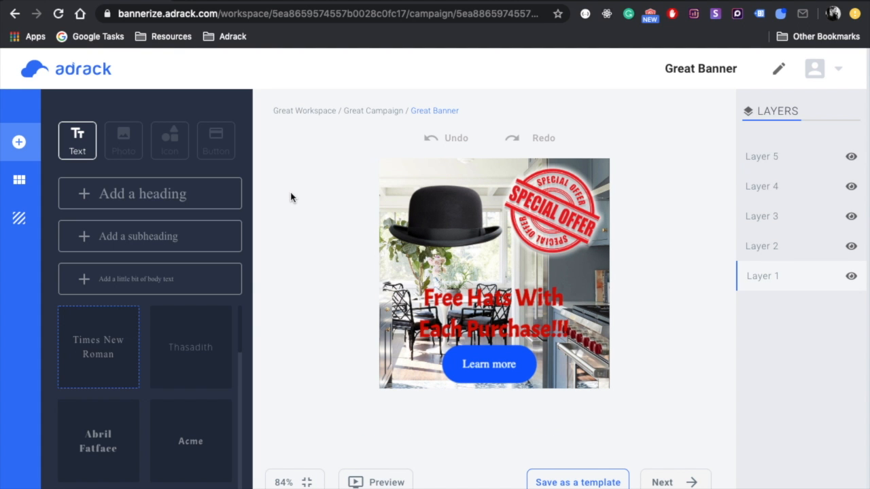